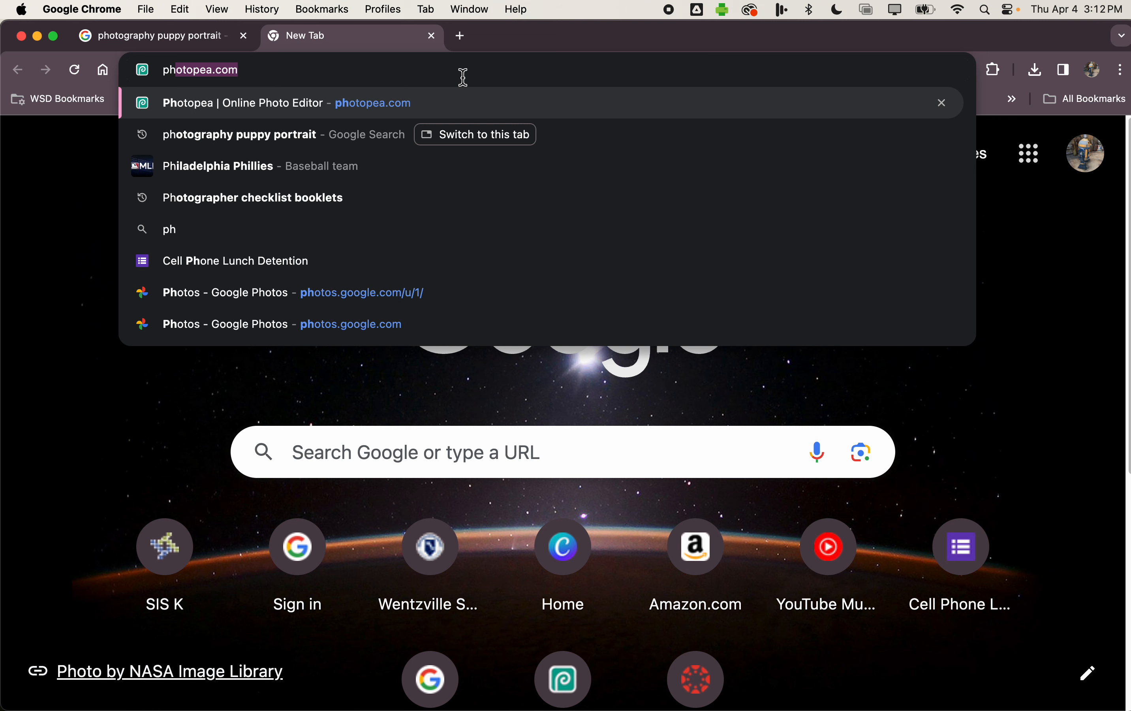
Open the Photopea online photo editor at photopea.com.
key(Return)
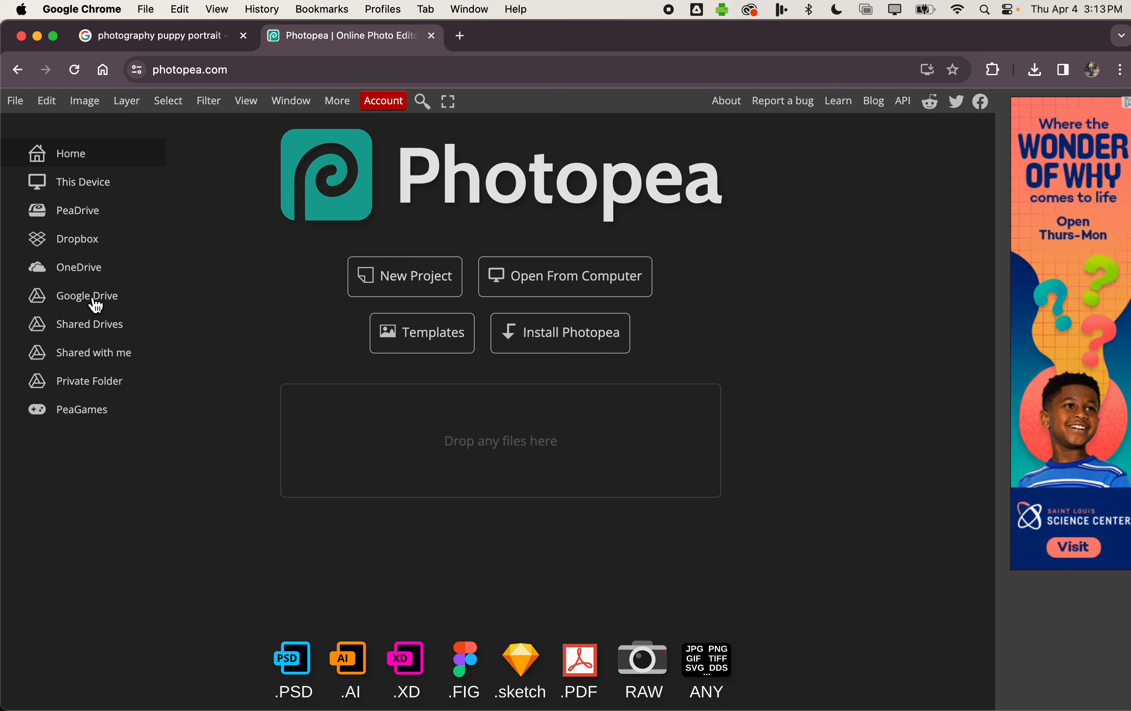
click(17, 103)
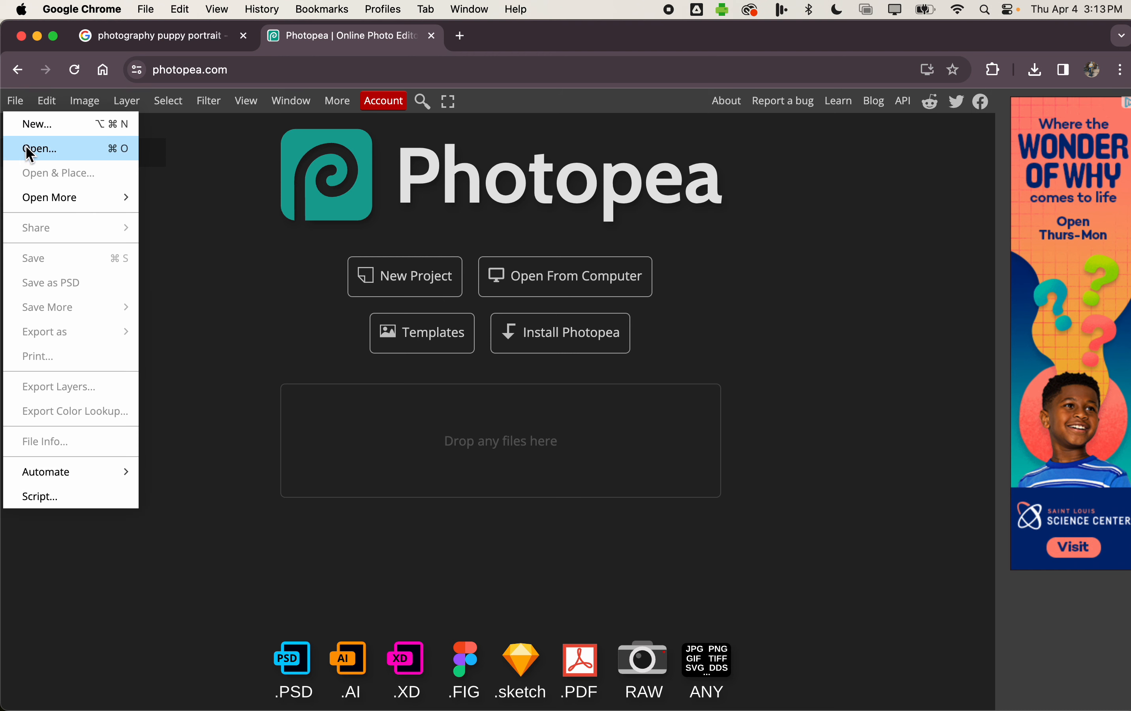
click(31, 158)
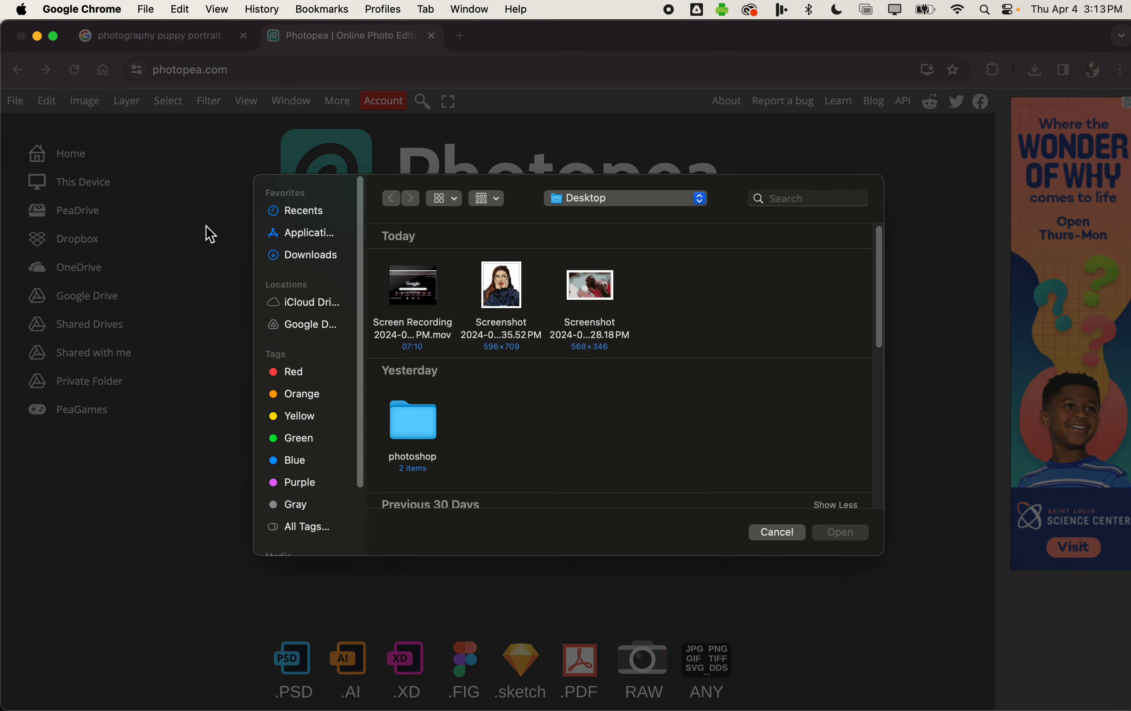
click(305, 329)
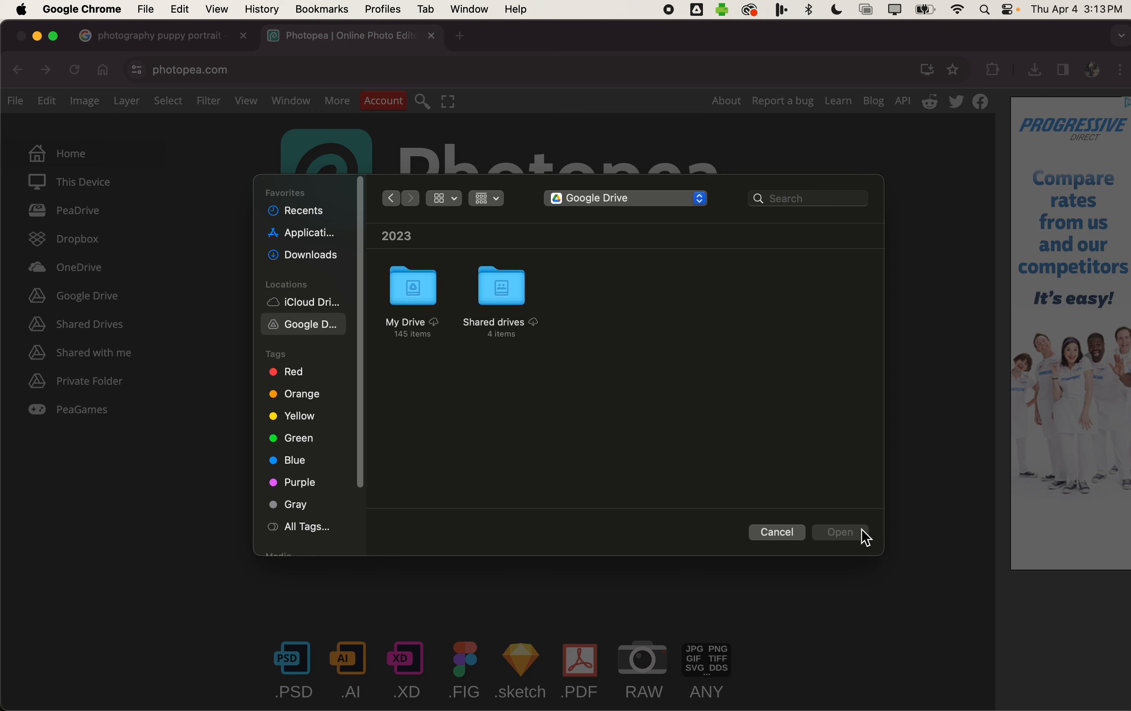
click(777, 532)
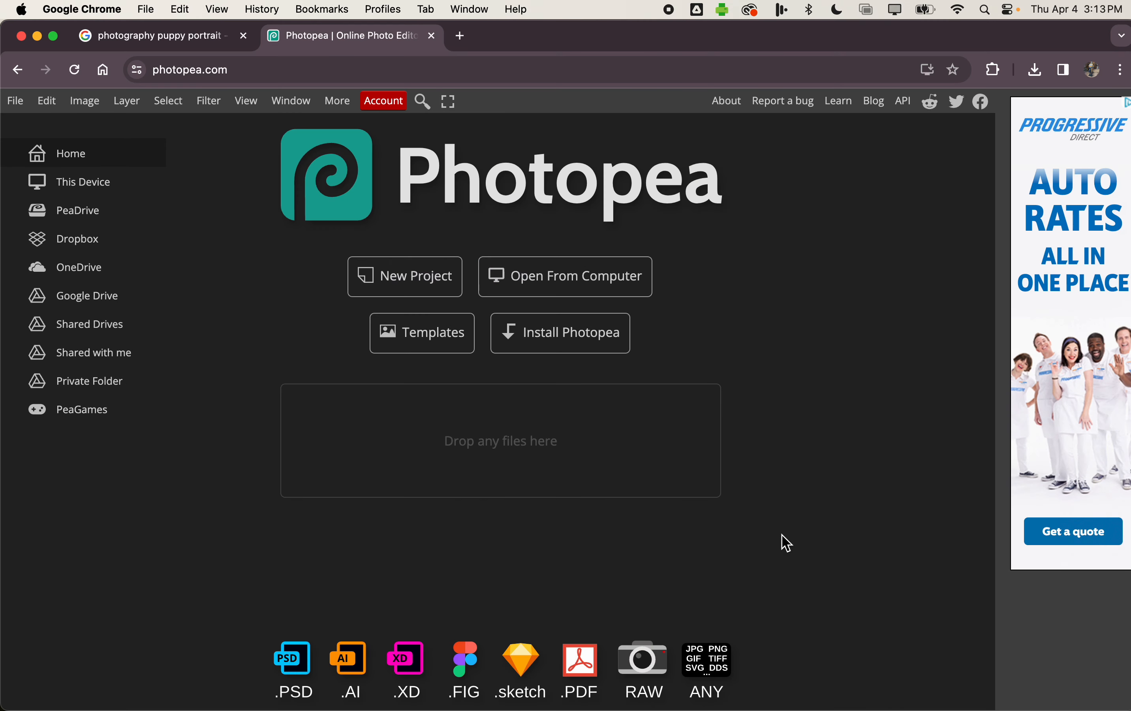
Create a new project from the Letter print preset, 8.5 x 11 in at 300 DPI with a white background.
click(377, 287)
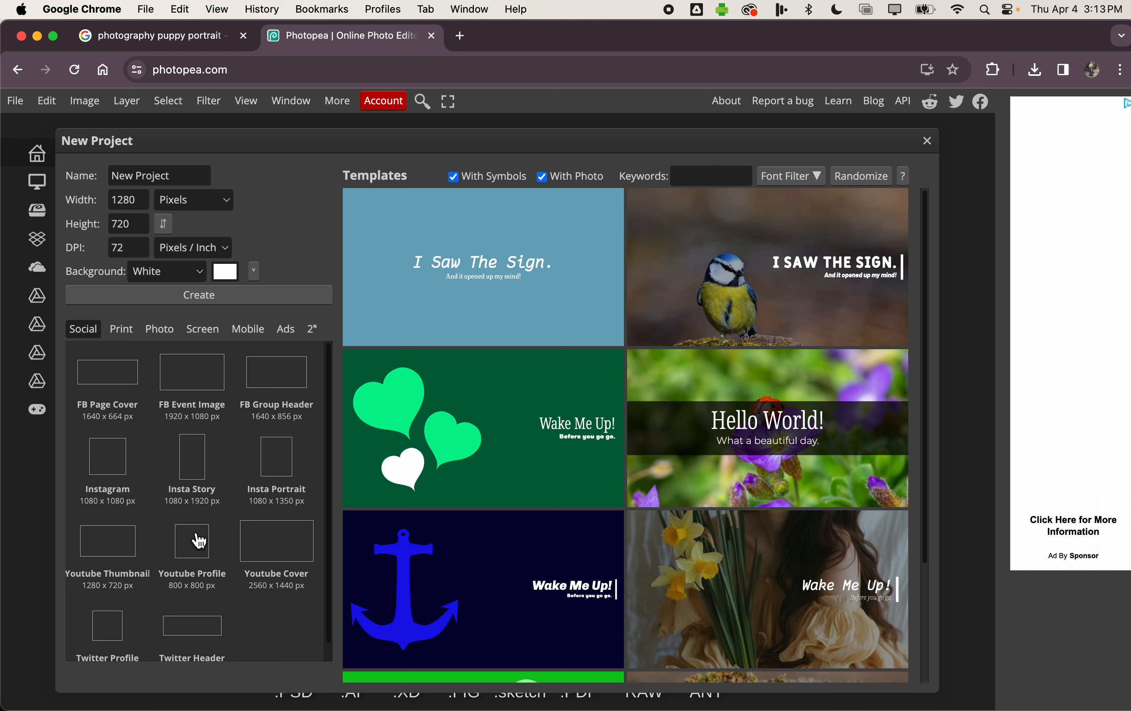
click(130, 335)
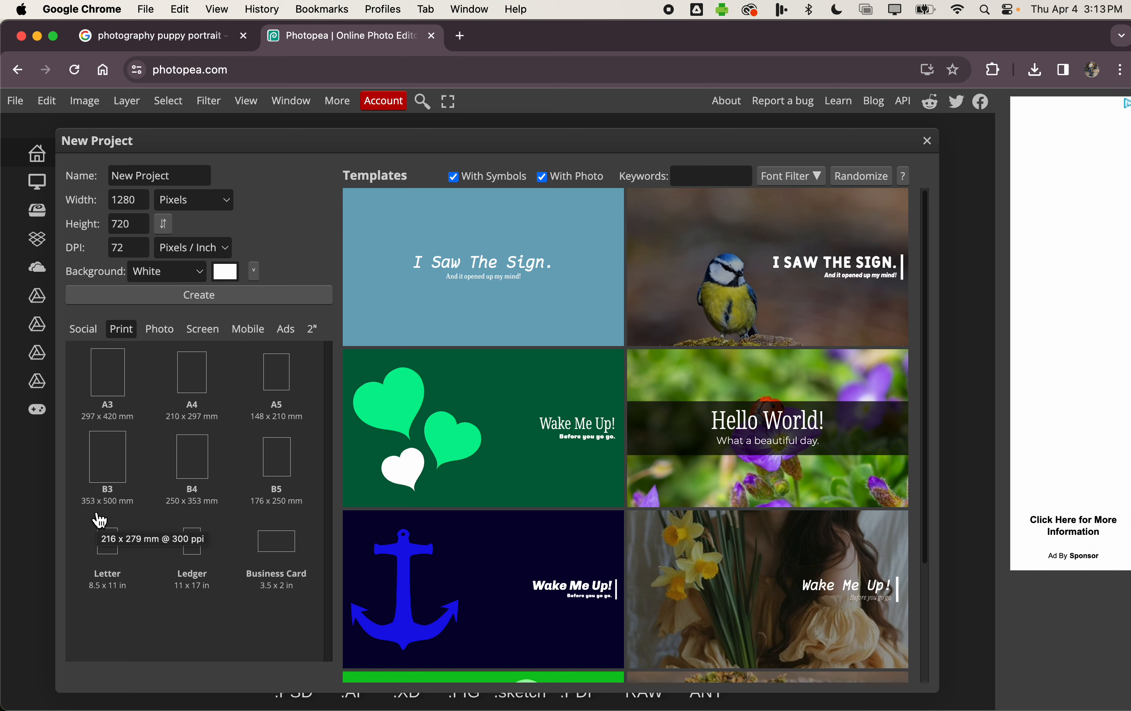
click(111, 562)
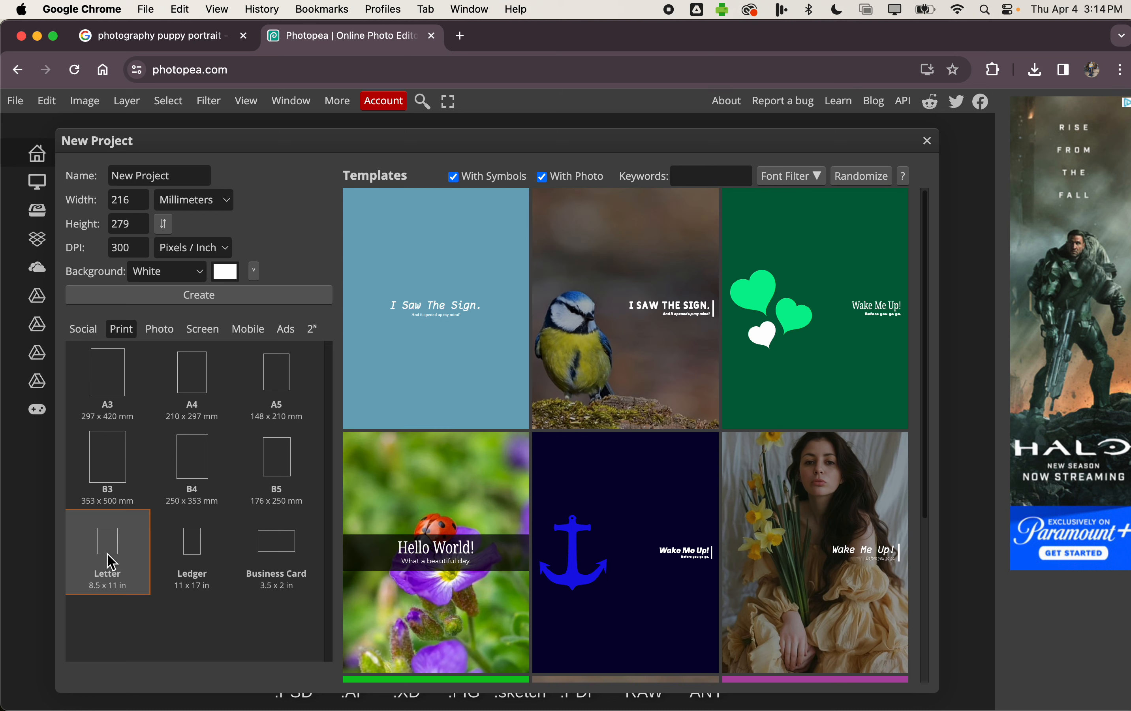
double_click(111, 563)
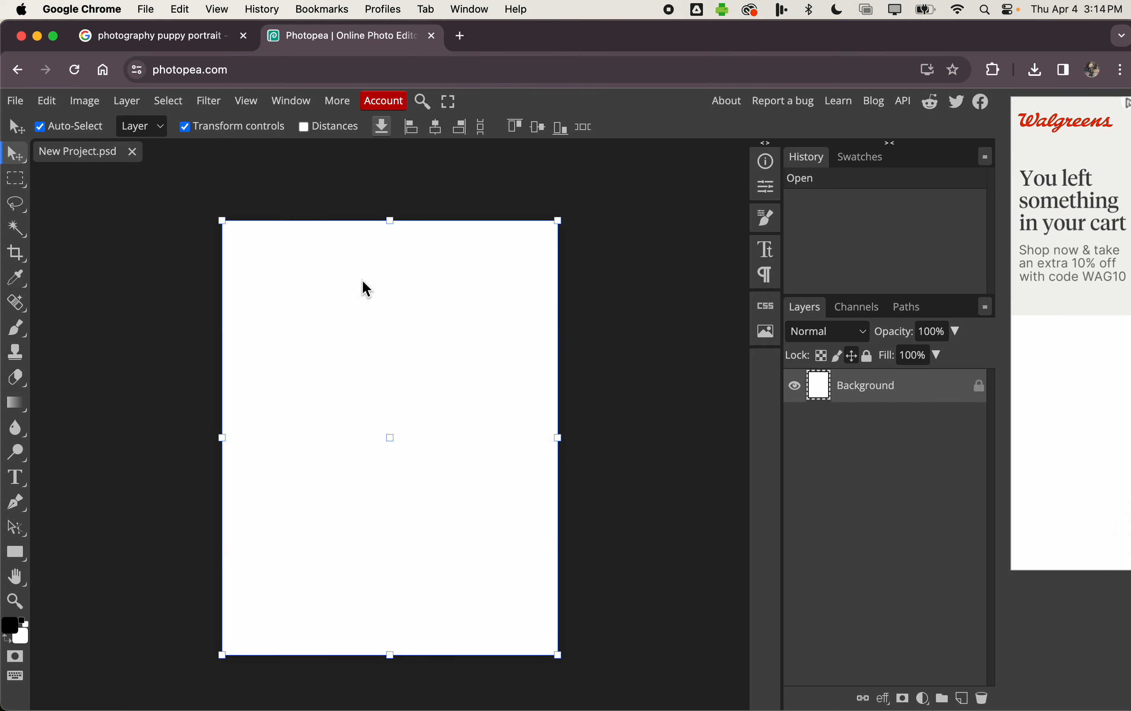
In the "photography puppy portrait" image results, open the photo of the grey dog holding a tennis ball against a blue background.
click(194, 37)
click(718, 121)
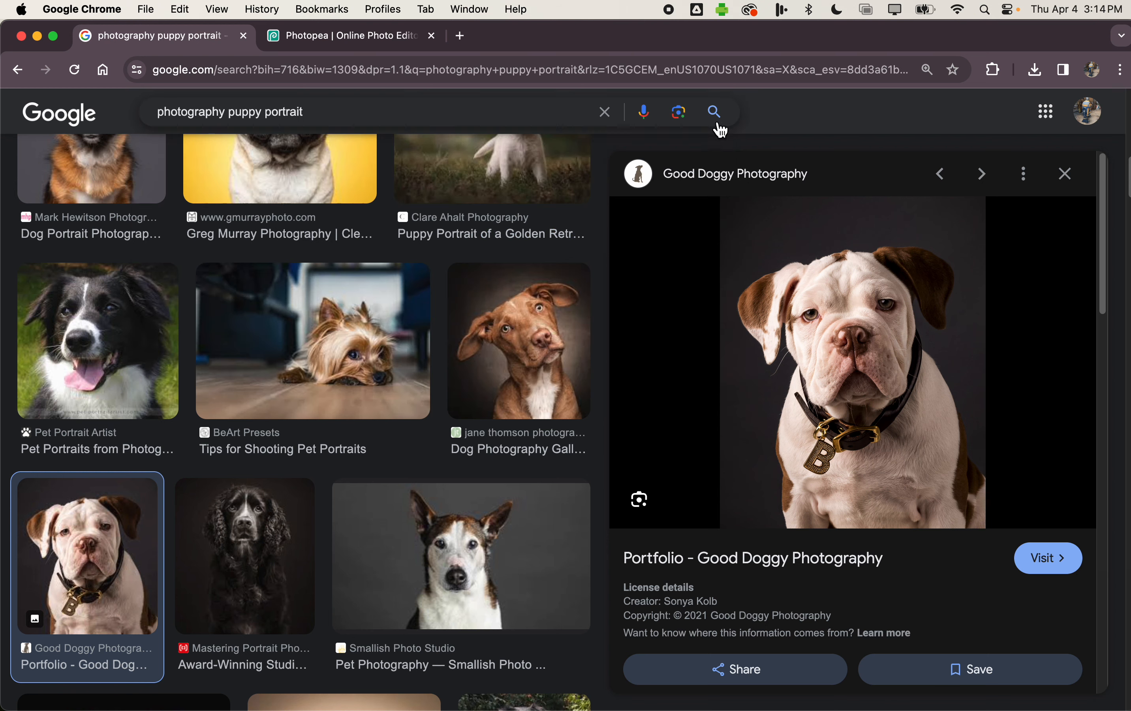
scroll(500, 326, up, 2)
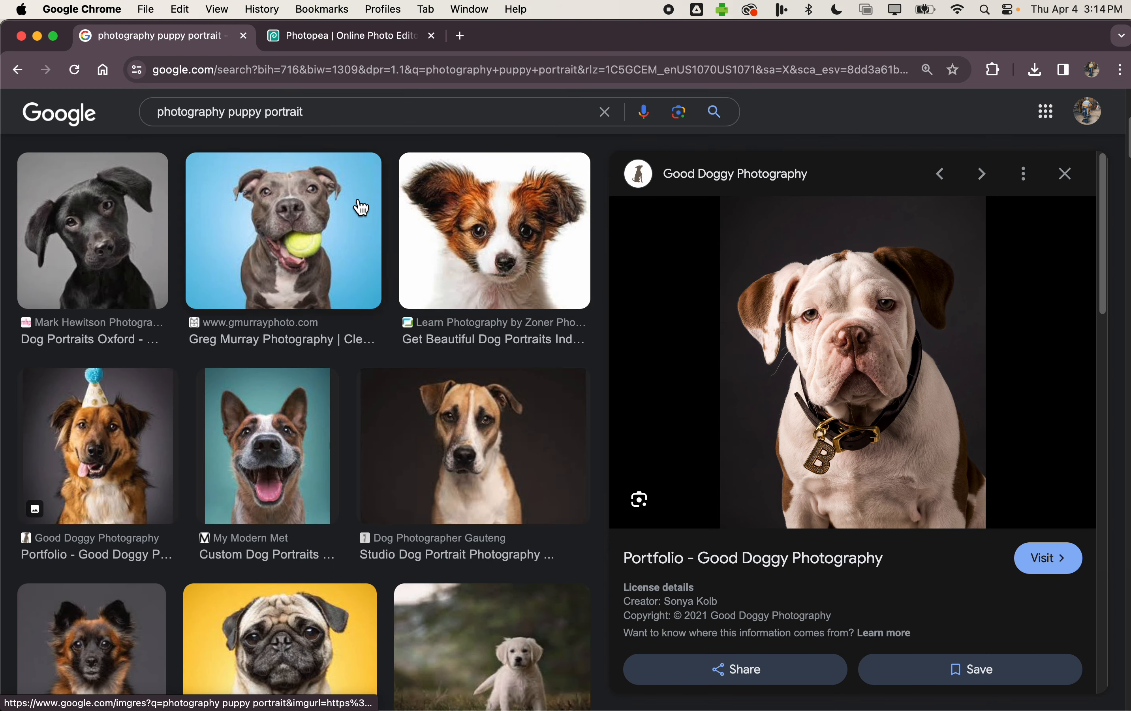
click(282, 225)
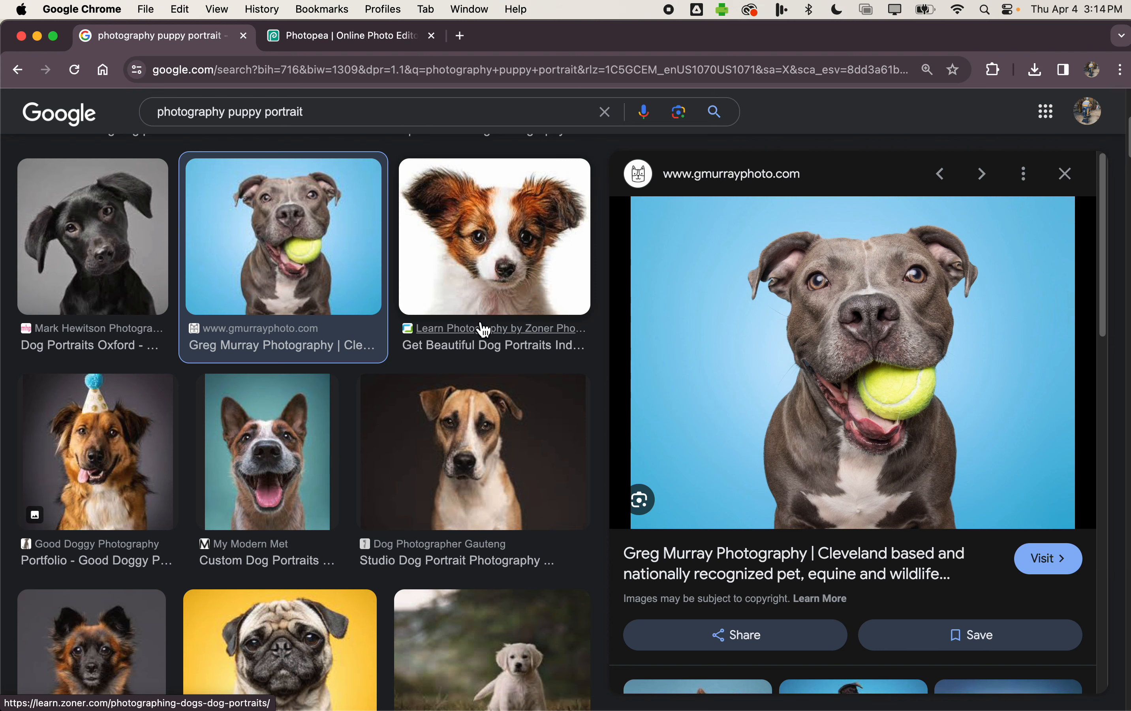
scroll(503, 432, down, 1)
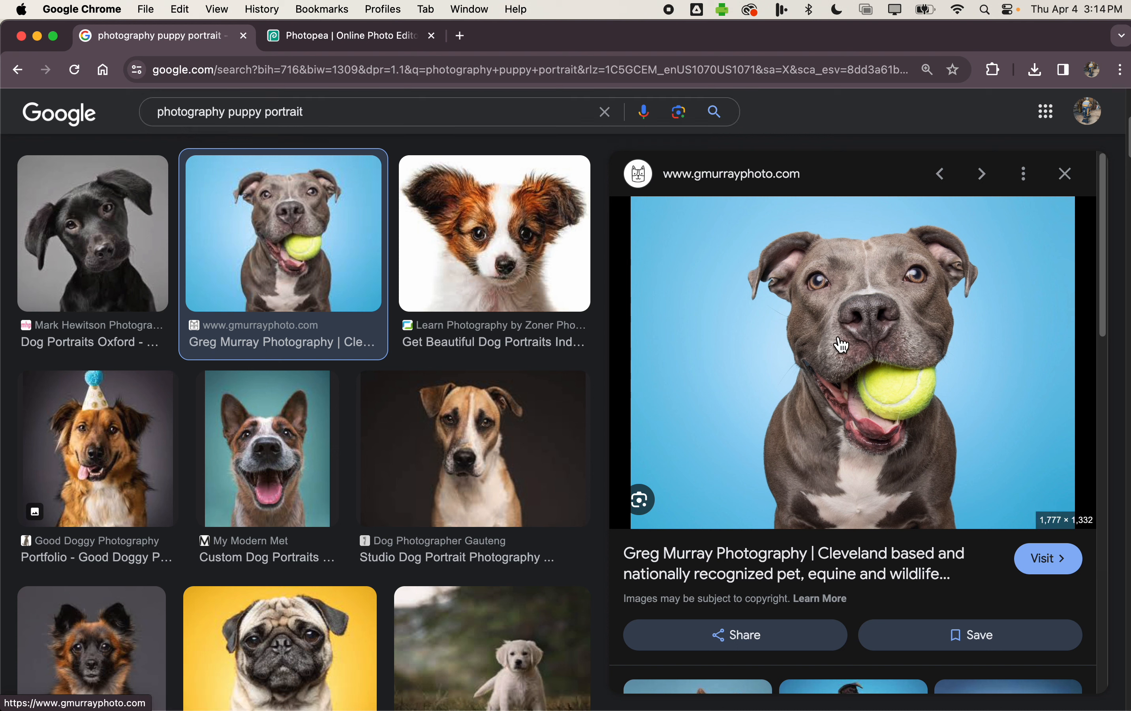
Place the large preview of the tennis-ball dog photo into the blank Letter document in Photopea.
drag(842, 346, 372, 357)
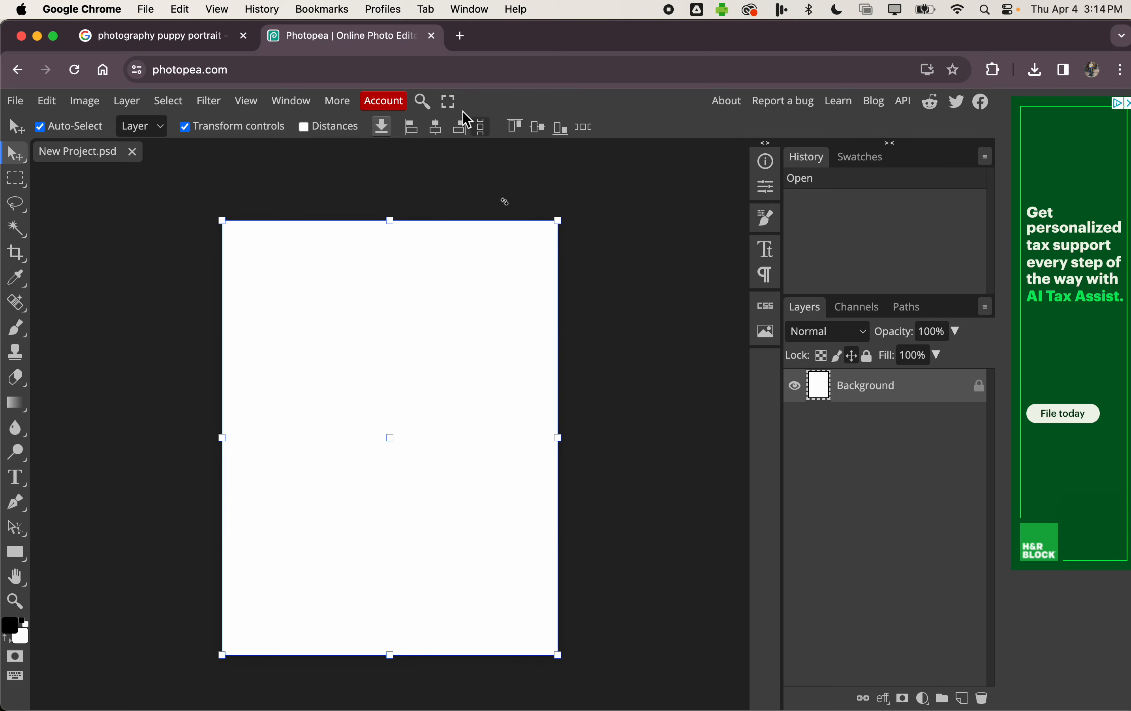
click(217, 43)
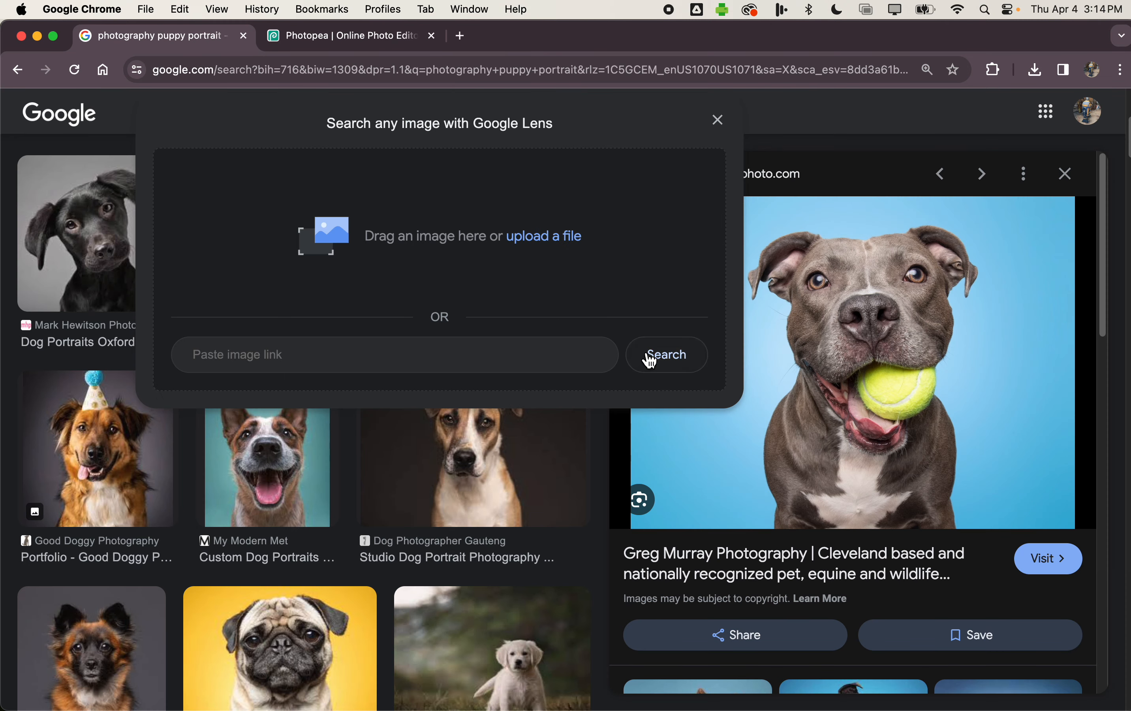
click(718, 121)
drag(365, 270, 400, 437)
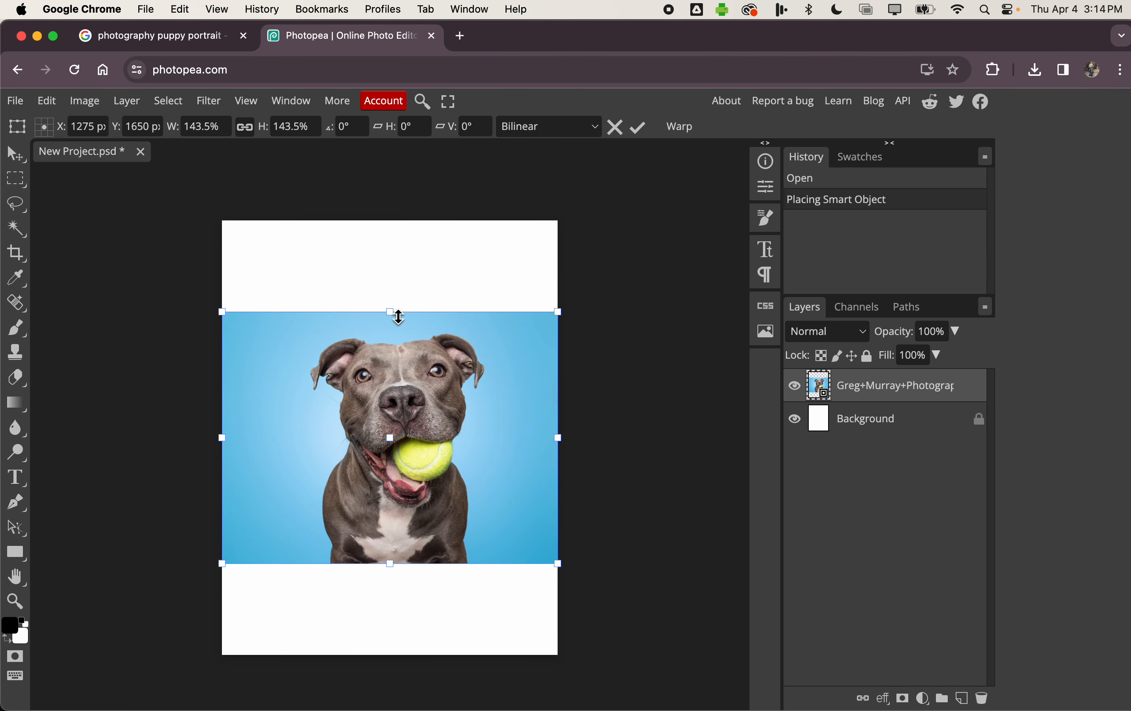
Scale the placed dog photo up to about 255% so it covers the whole page, and apply the transform.
drag(391, 312, 421, 231)
drag(390, 566, 391, 663)
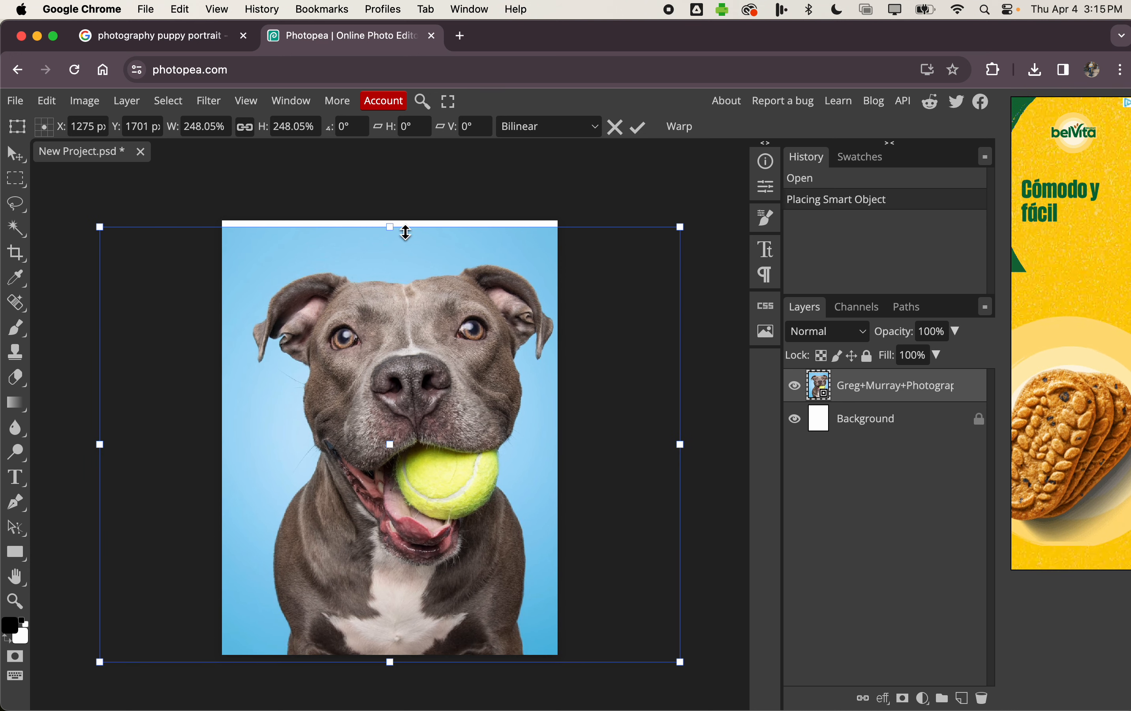
drag(395, 229, 394, 216)
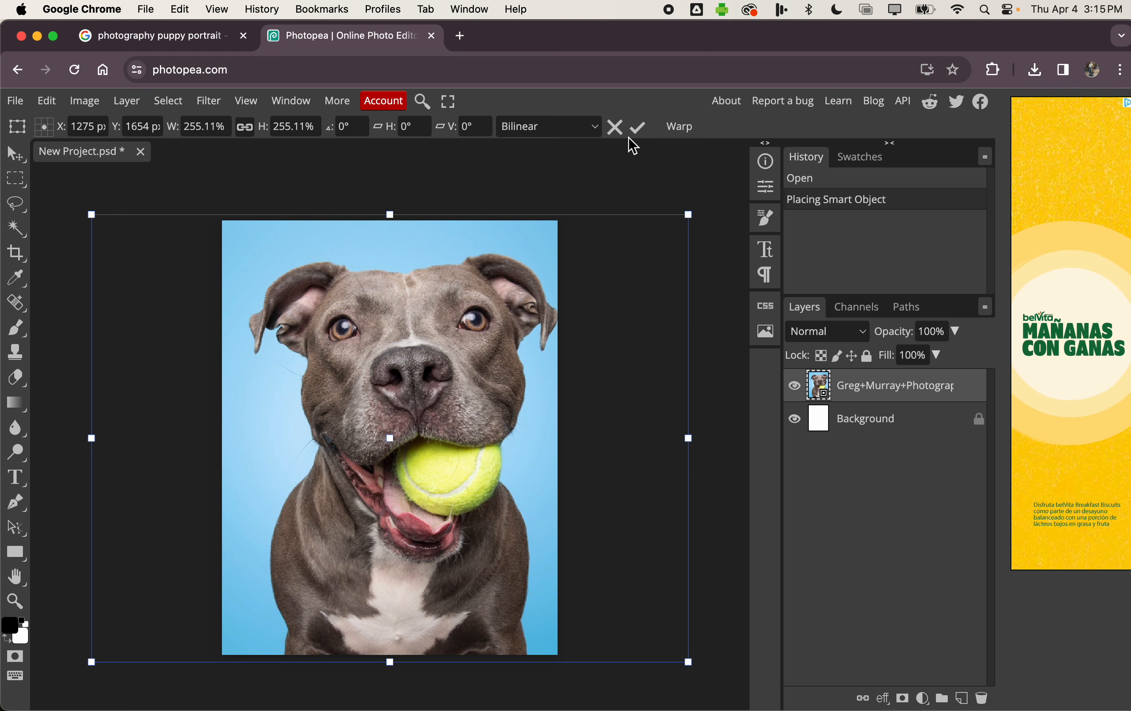
click(639, 131)
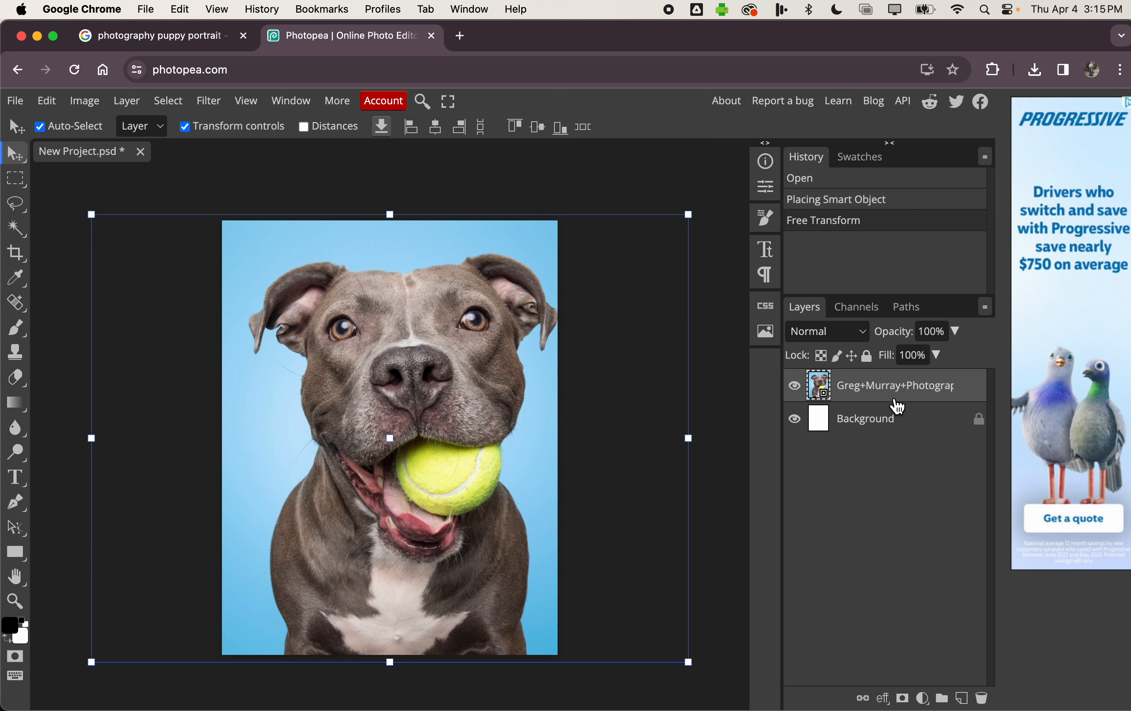
Move the dog photo layer beneath the white Background layer and bring it back above it.
drag(900, 393, 895, 459)
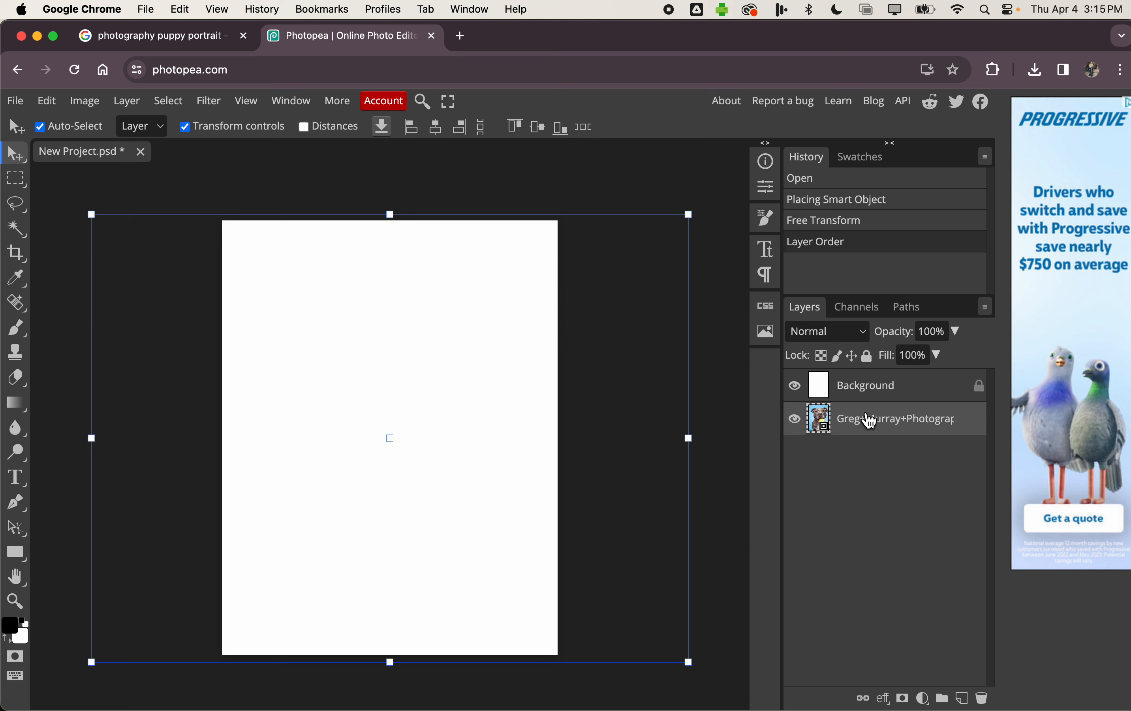
drag(871, 422, 866, 387)
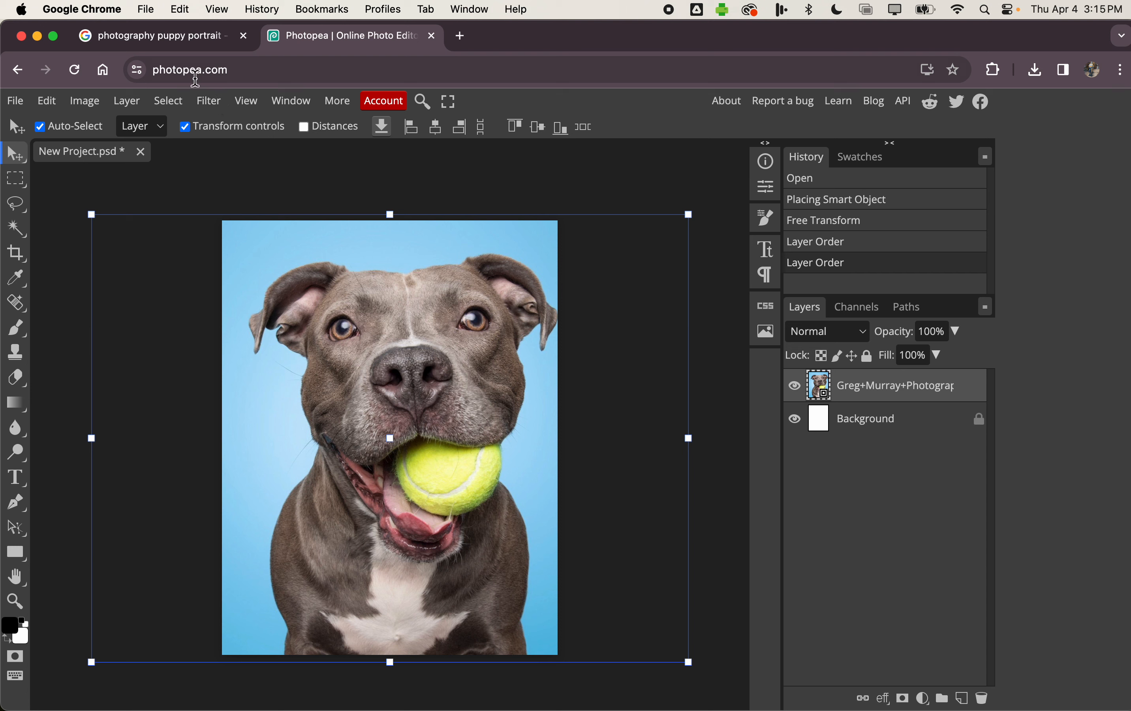
Open the Filter Gallery for the dog photo layer and choose the Artistic Cutout filter.
click(216, 106)
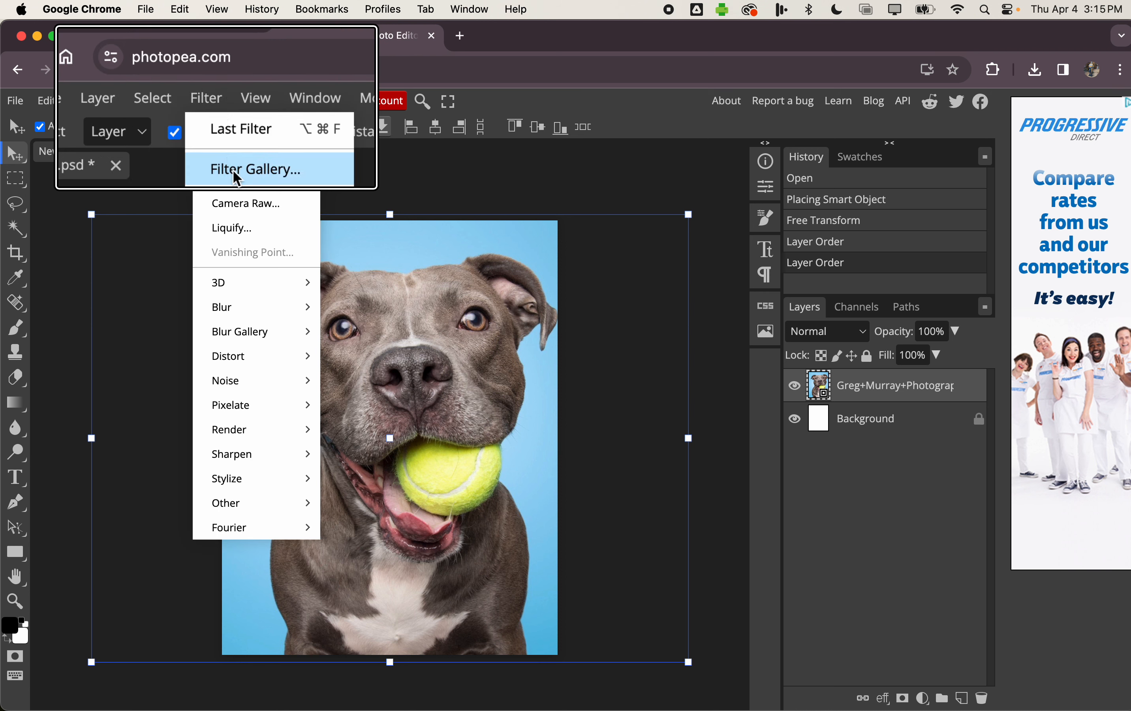
click(249, 172)
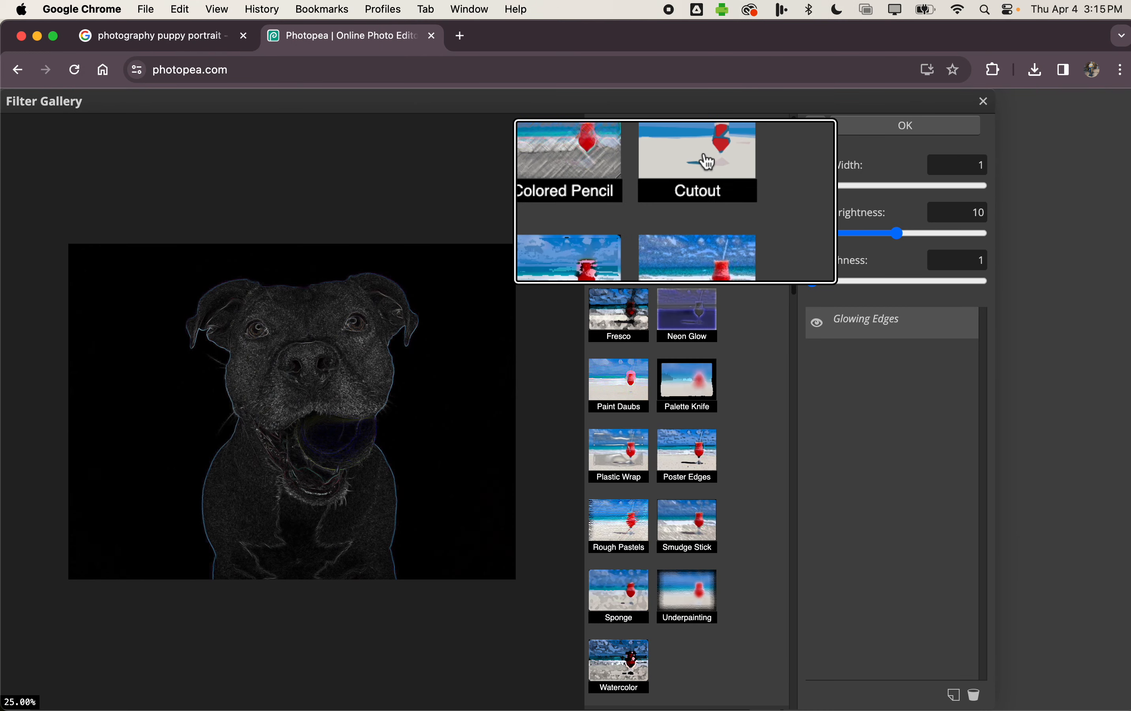
right_click(723, 173)
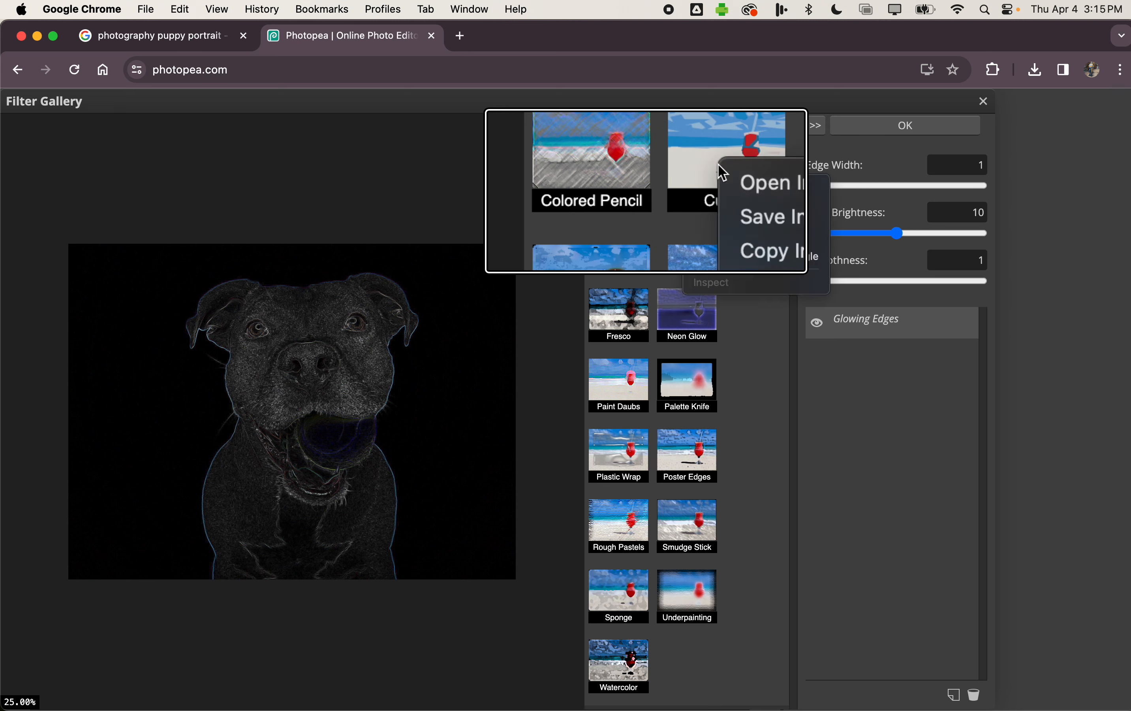
click(701, 163)
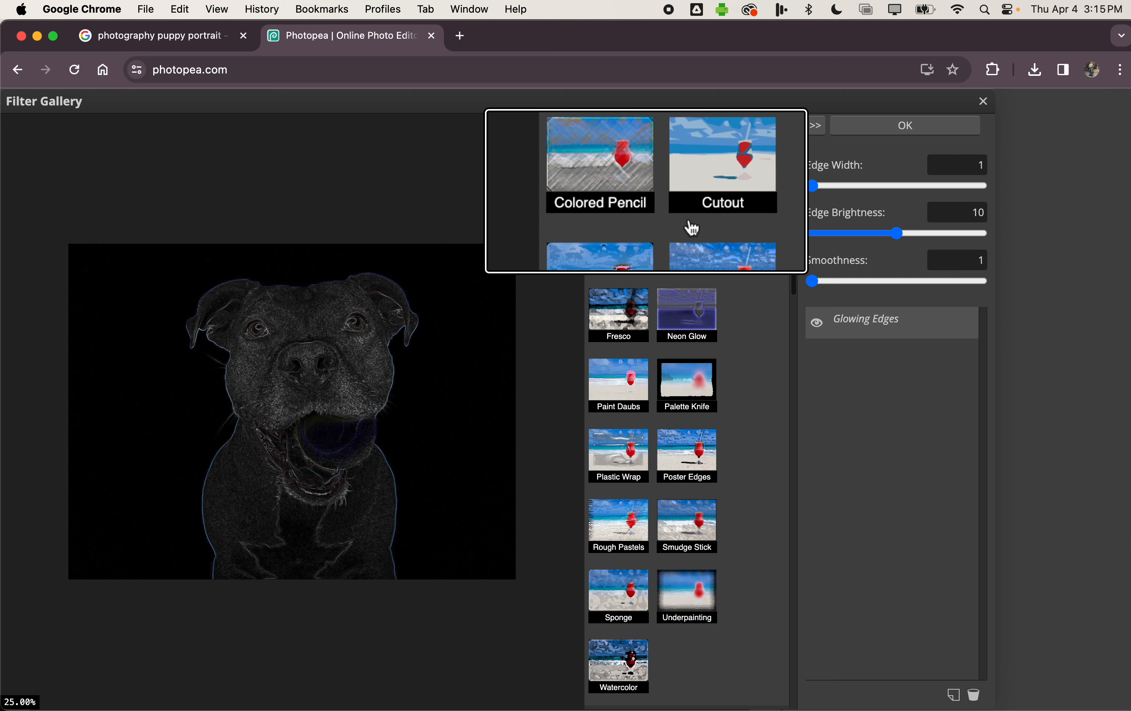
click(687, 188)
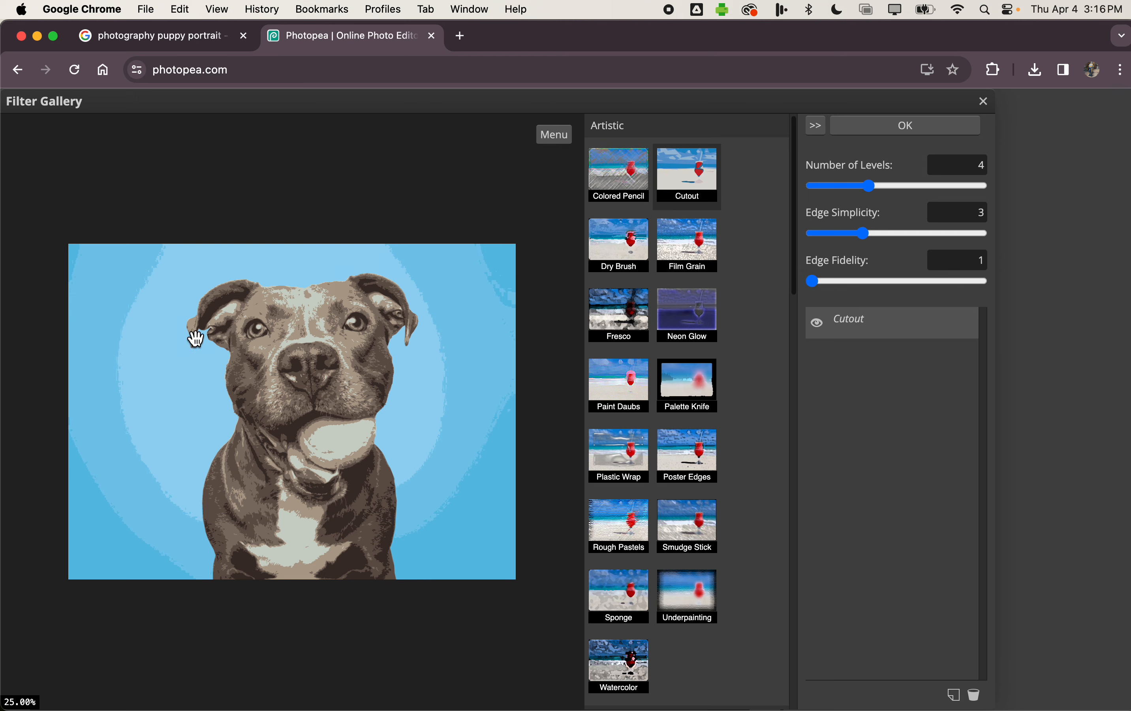
Examine the Cutout preview up close around the dog's eye and face, and as a whole image.
scroll(212, 335, down, 2)
scroll(226, 335, up, 4)
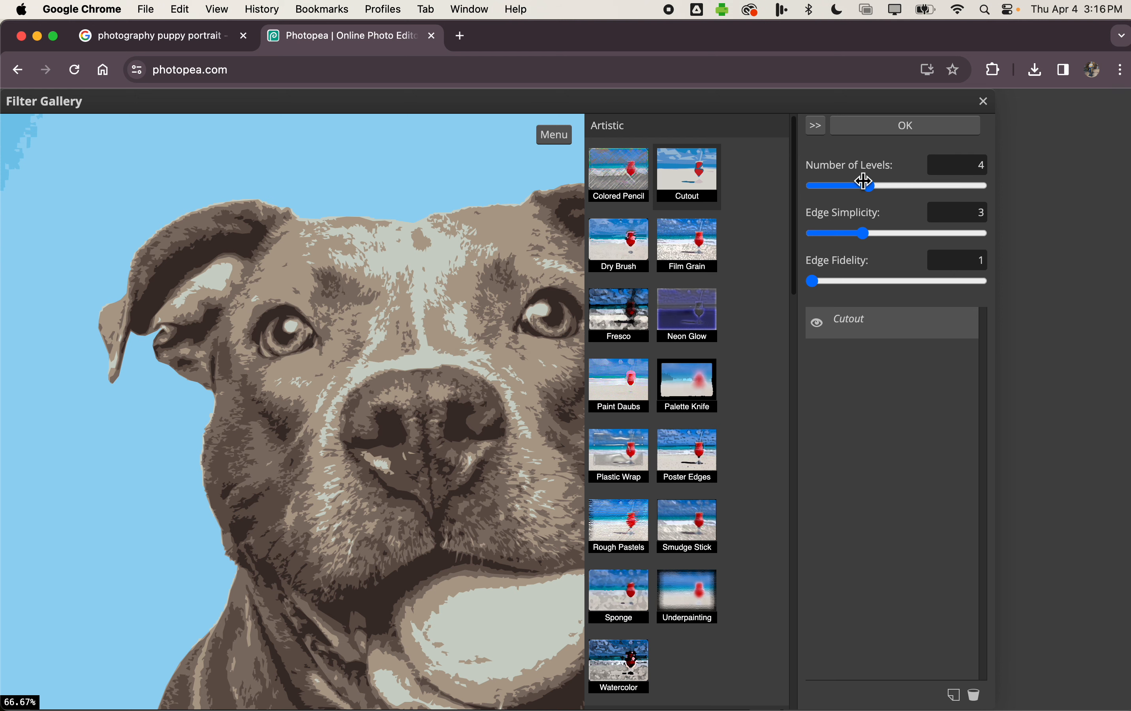
scroll(282, 324, up, 3)
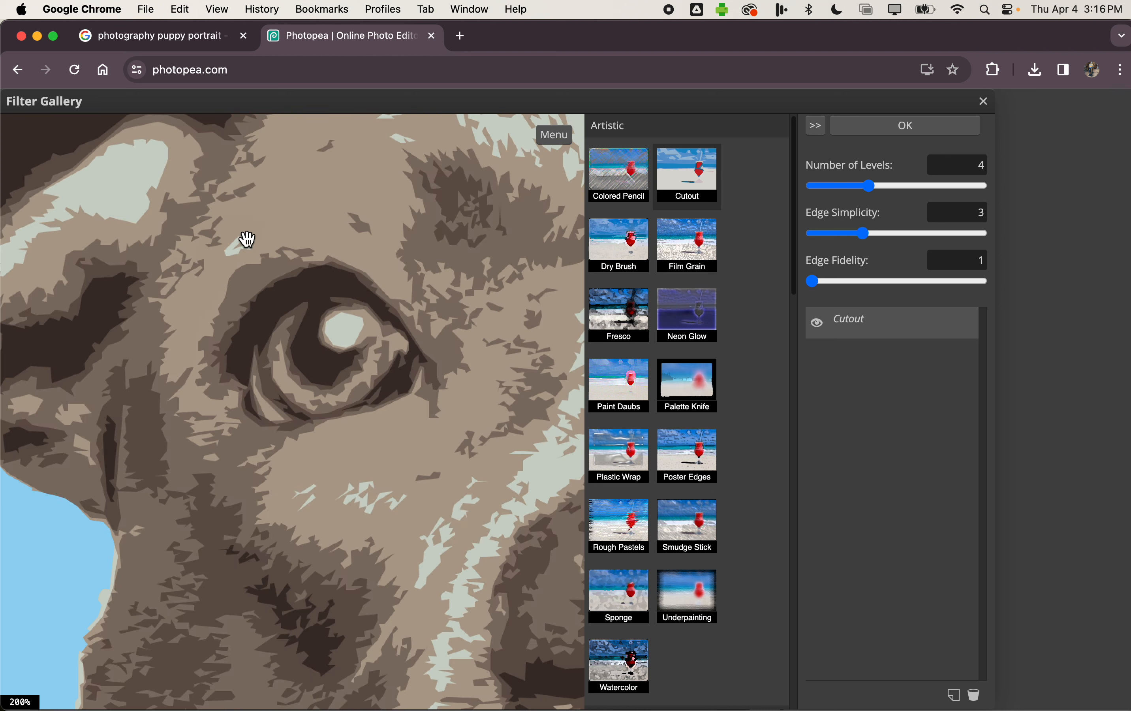
scroll(320, 430, up, 1)
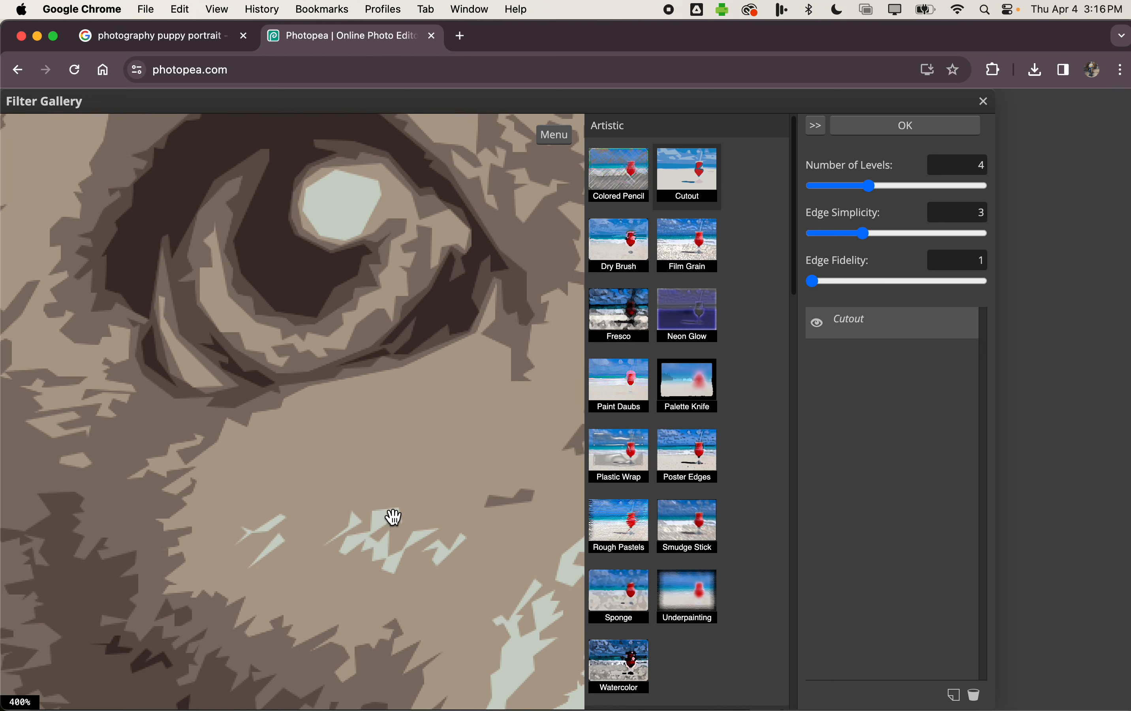
scroll(391, 513, up, 1)
scroll(455, 405, down, 1)
scroll(455, 405, down, 4)
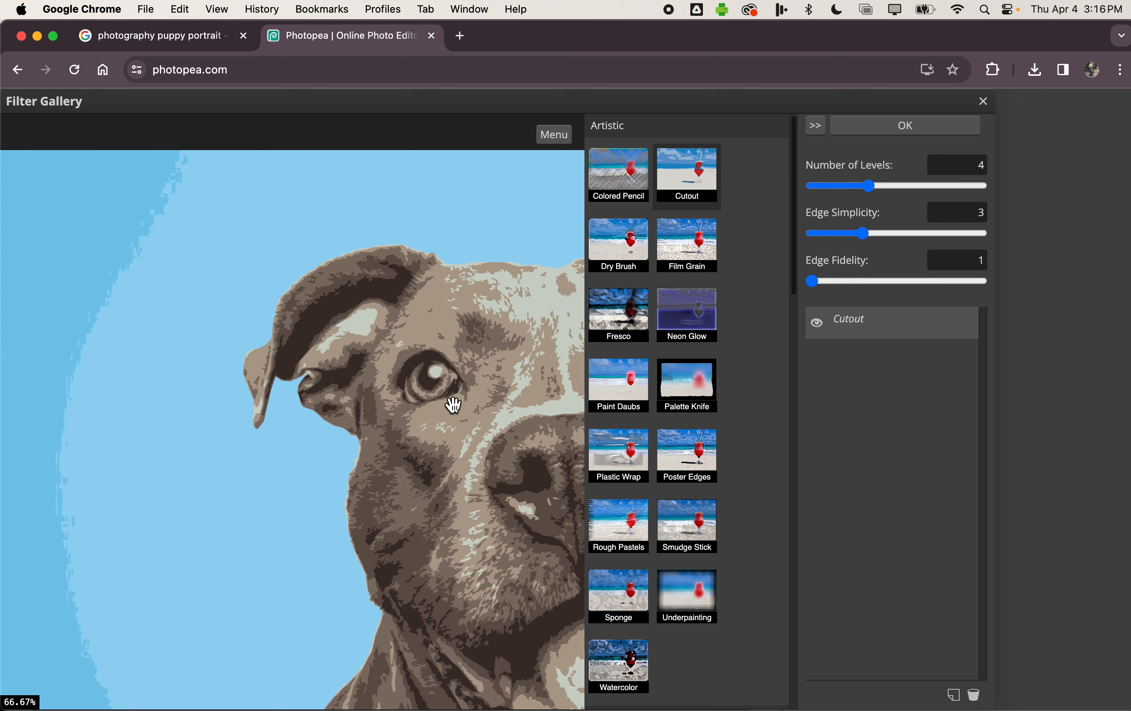
scroll(458, 399, down, 1)
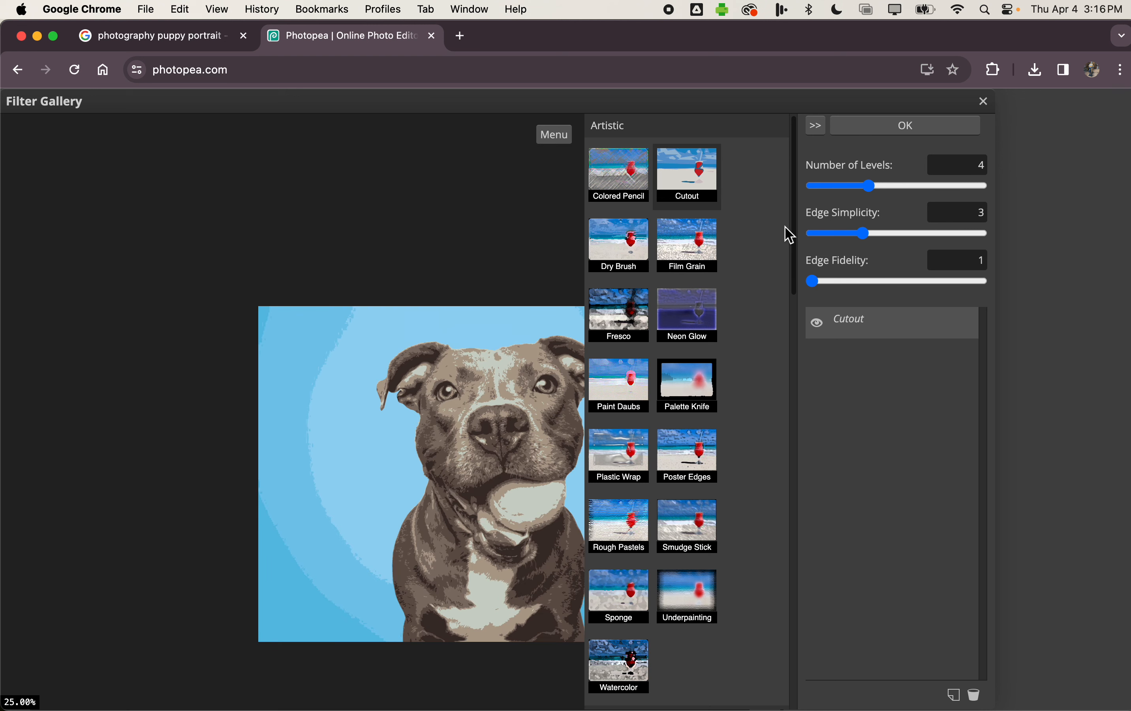
Set the Cutout filter's Number of Levels to 7.
click(966, 185)
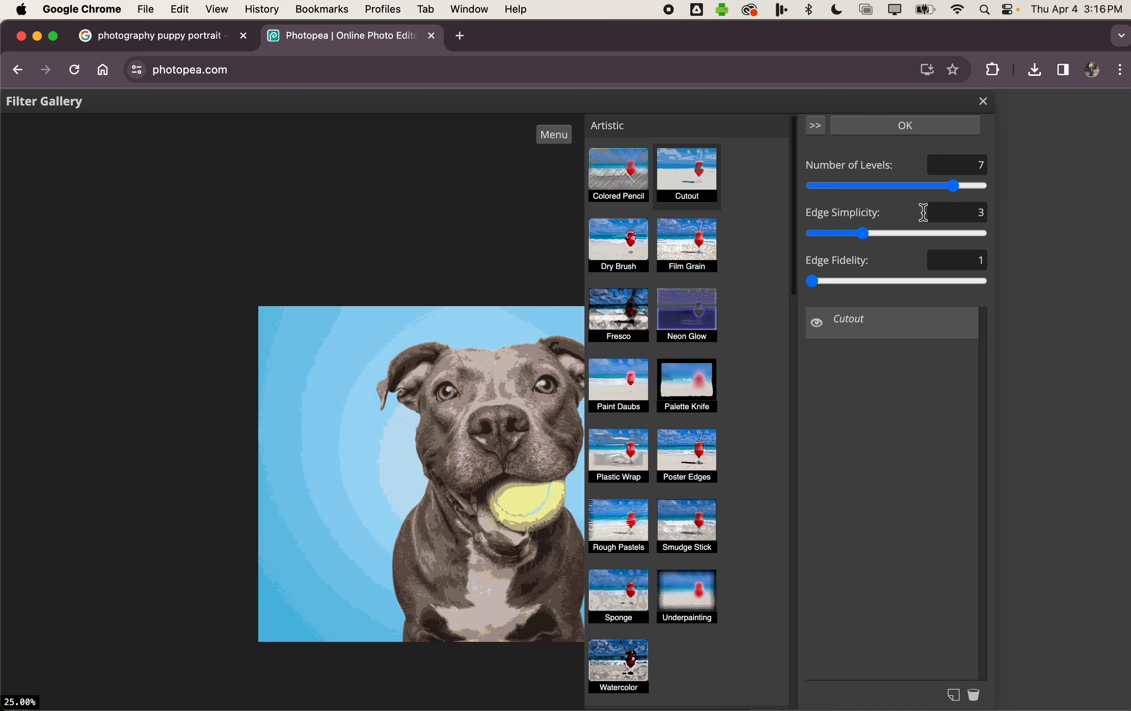
scroll(489, 420, up, 4)
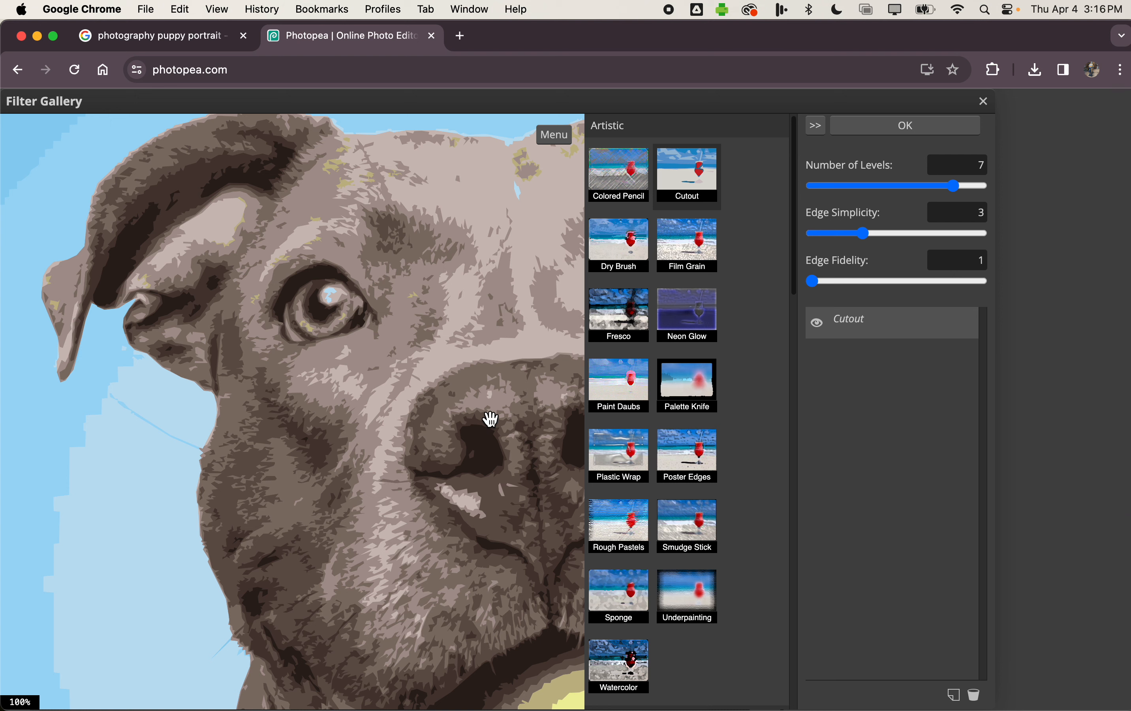
scroll(414, 384, up, 2)
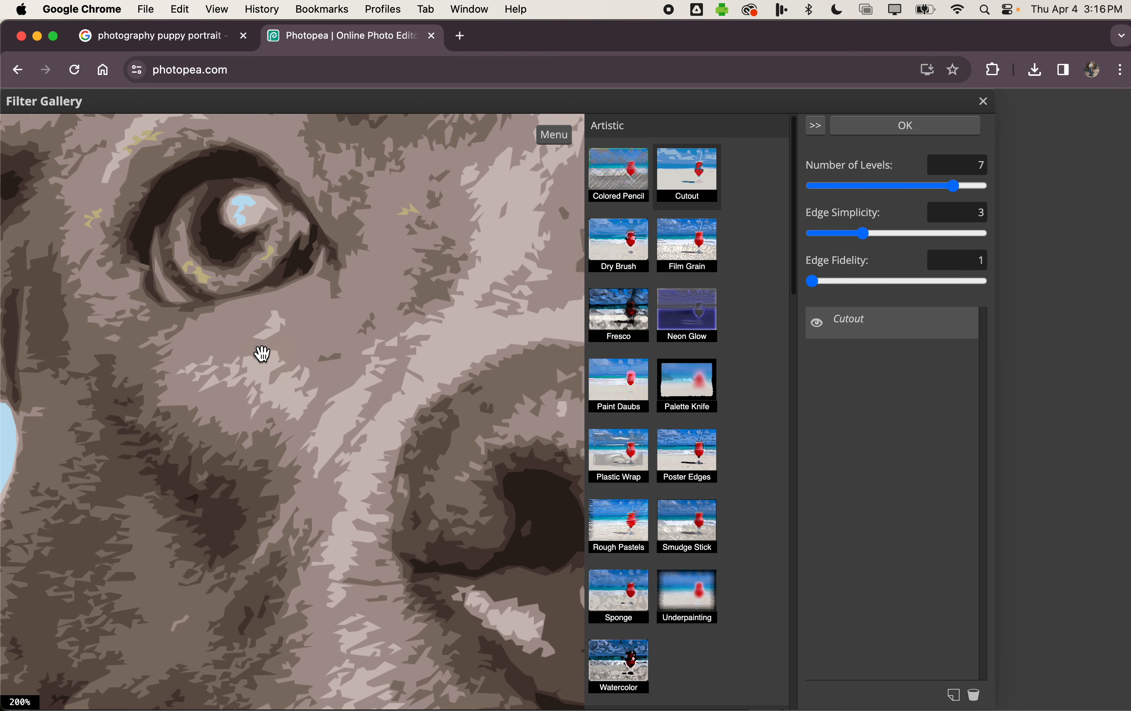
scroll(259, 352, up, 2)
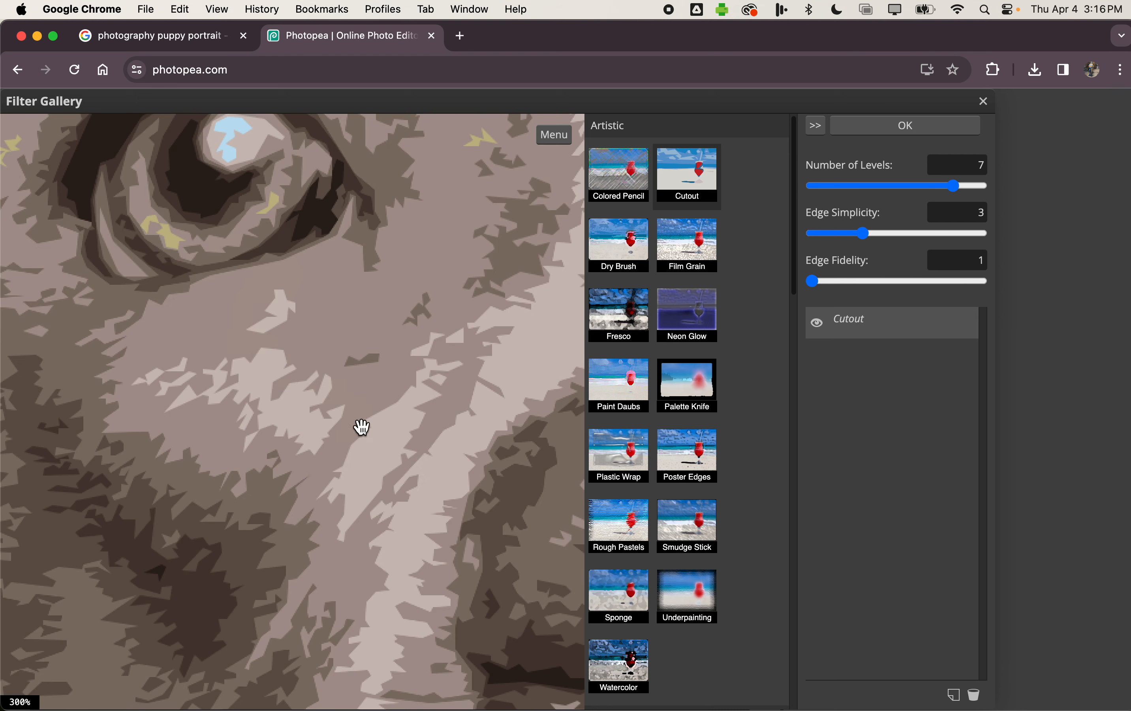
Try the Cutout filter with 2 levels, compare the whole image, and set Number of Levels to 3.
click(831, 187)
scroll(371, 311, down, 4)
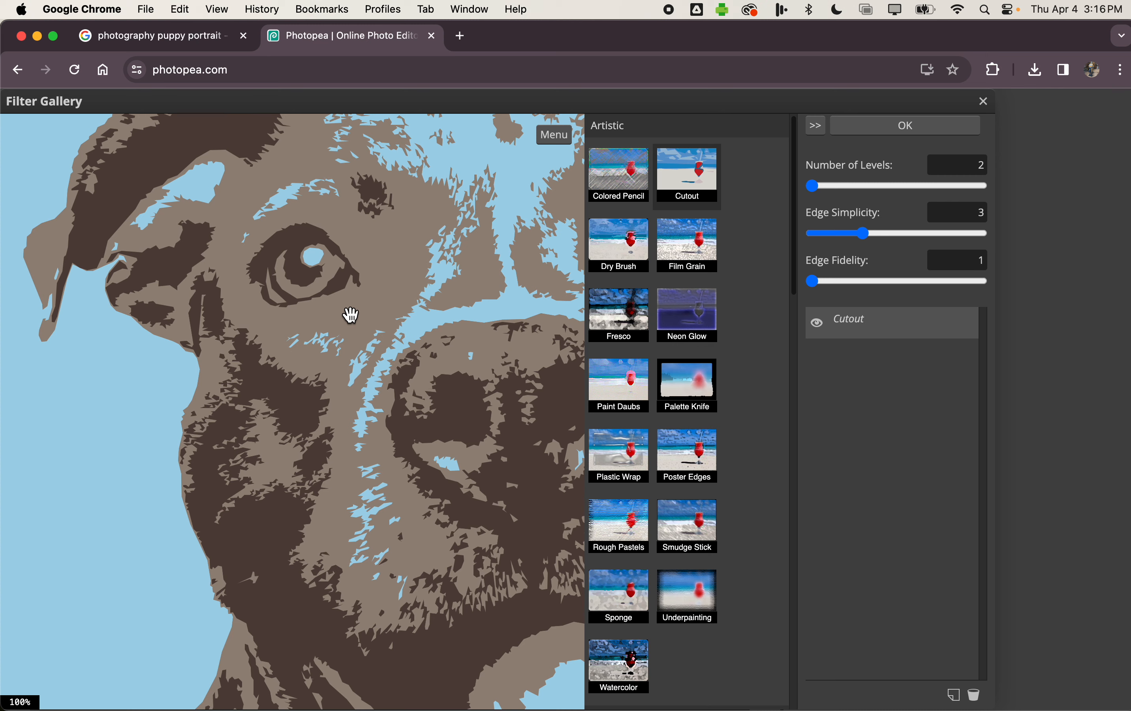
scroll(351, 315, down, 2)
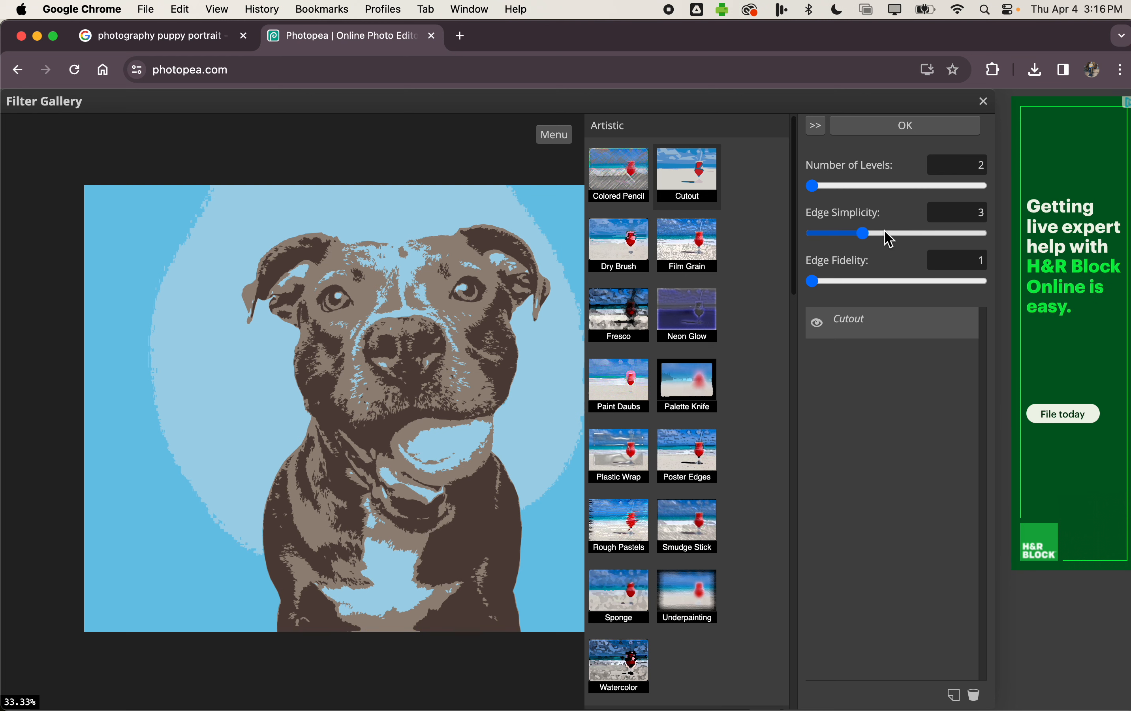
click(843, 187)
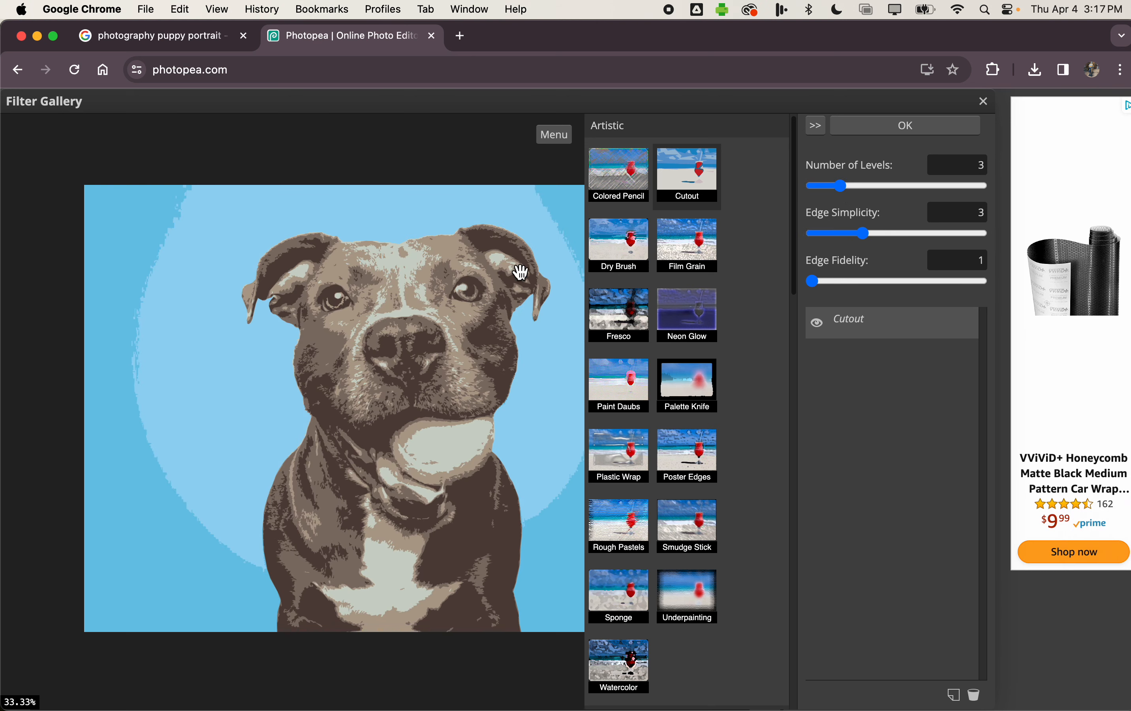
Compare Edge Simplicity values of 2 and 0 around the dog's eye and nose, and set Edge Simplicity to 5.
scroll(463, 305, up, 1)
scroll(464, 304, up, 3)
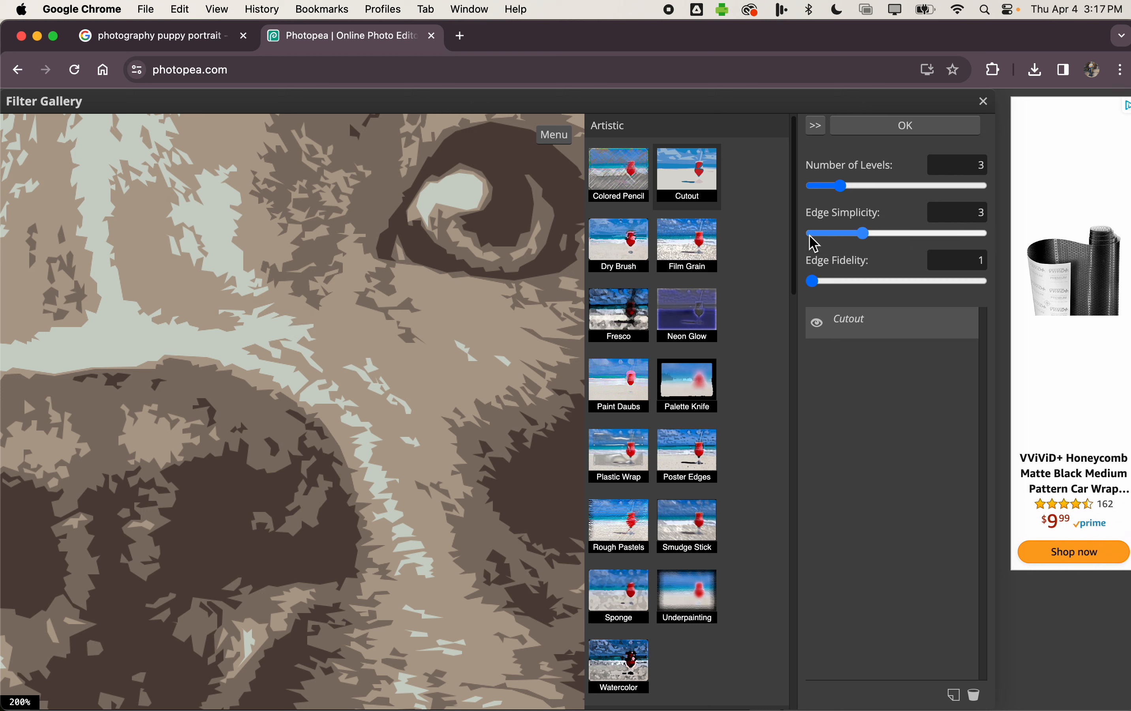
drag(811, 236, 826, 239)
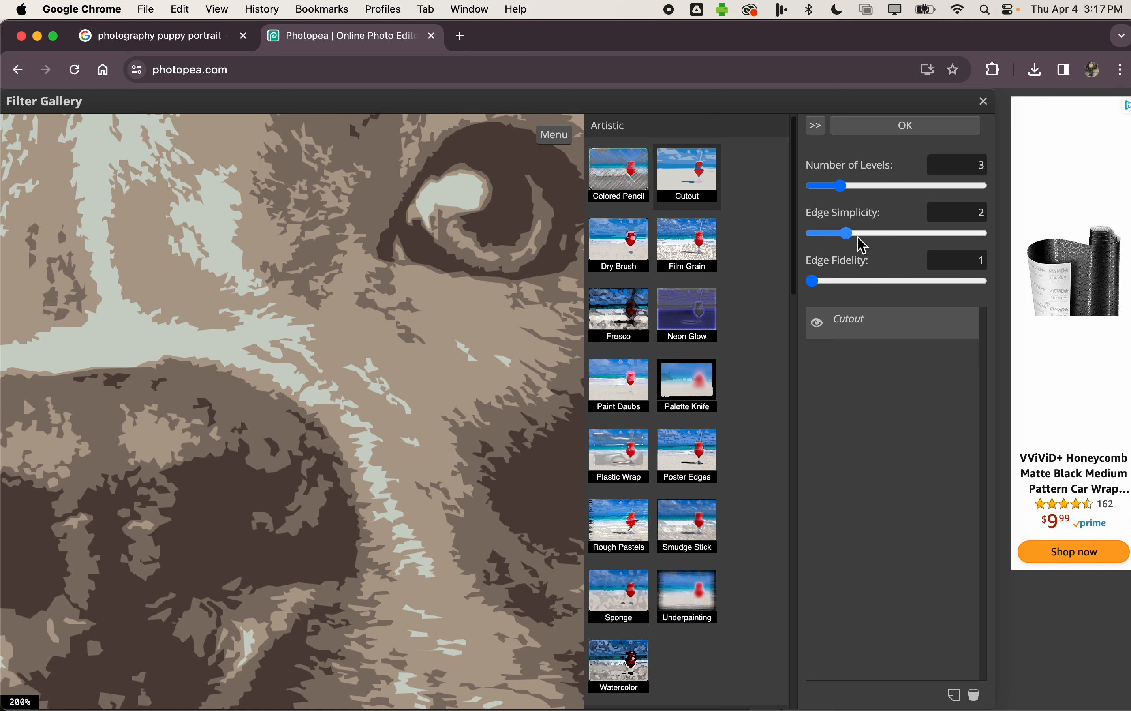
click(815, 238)
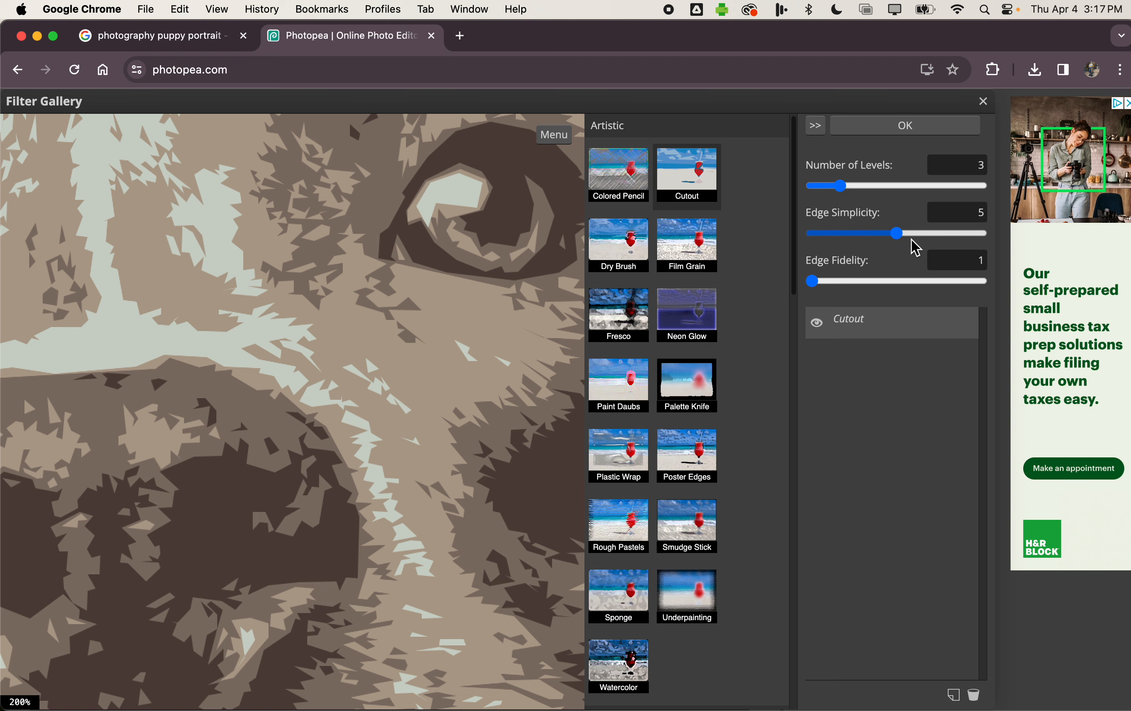
drag(897, 236, 812, 236)
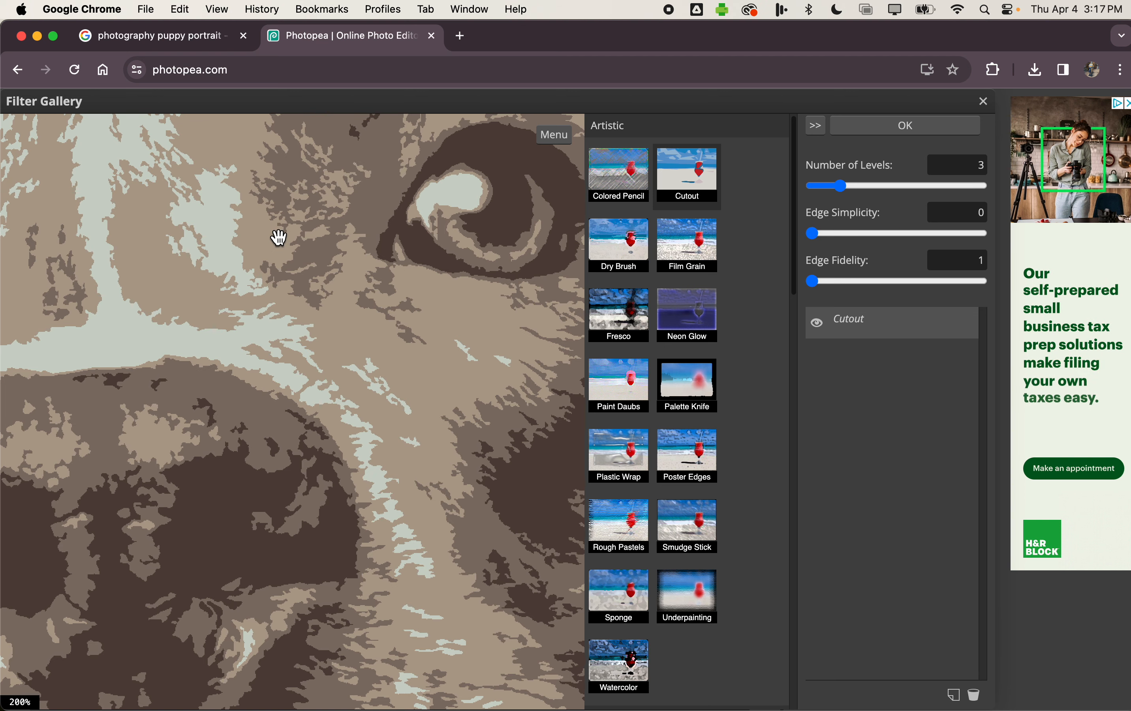
click(978, 234)
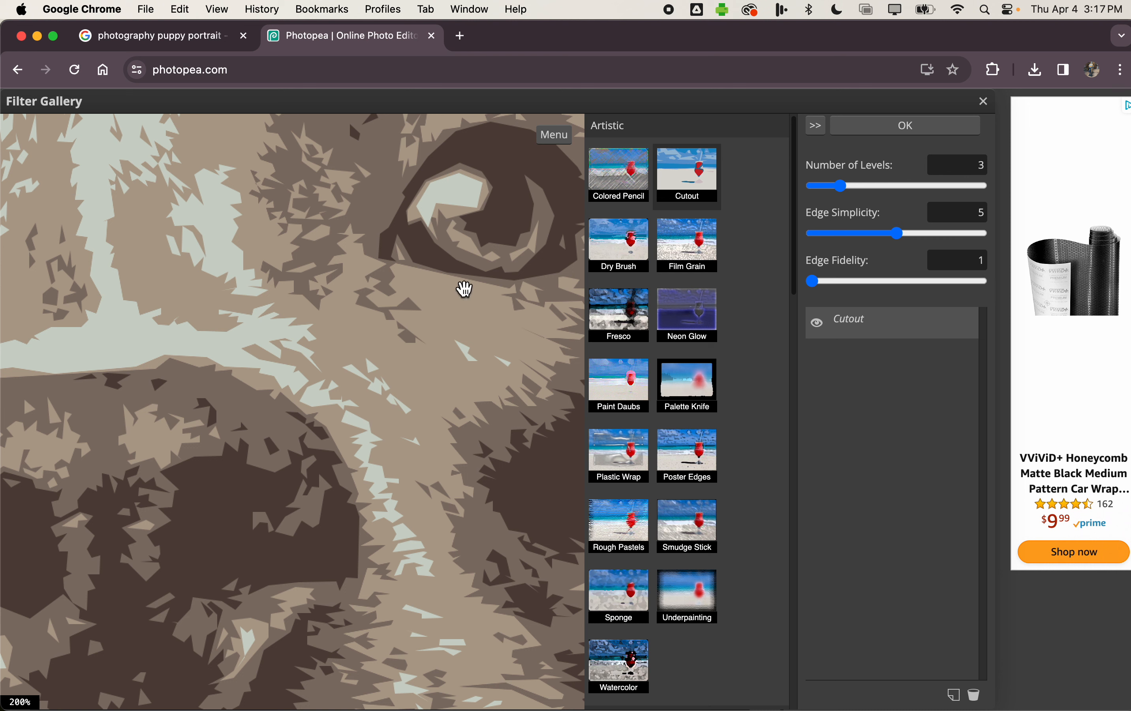
Set the Cutout filter's Edge Fidelity to 2, check the whole dog portrait, and apply the filter.
click(865, 283)
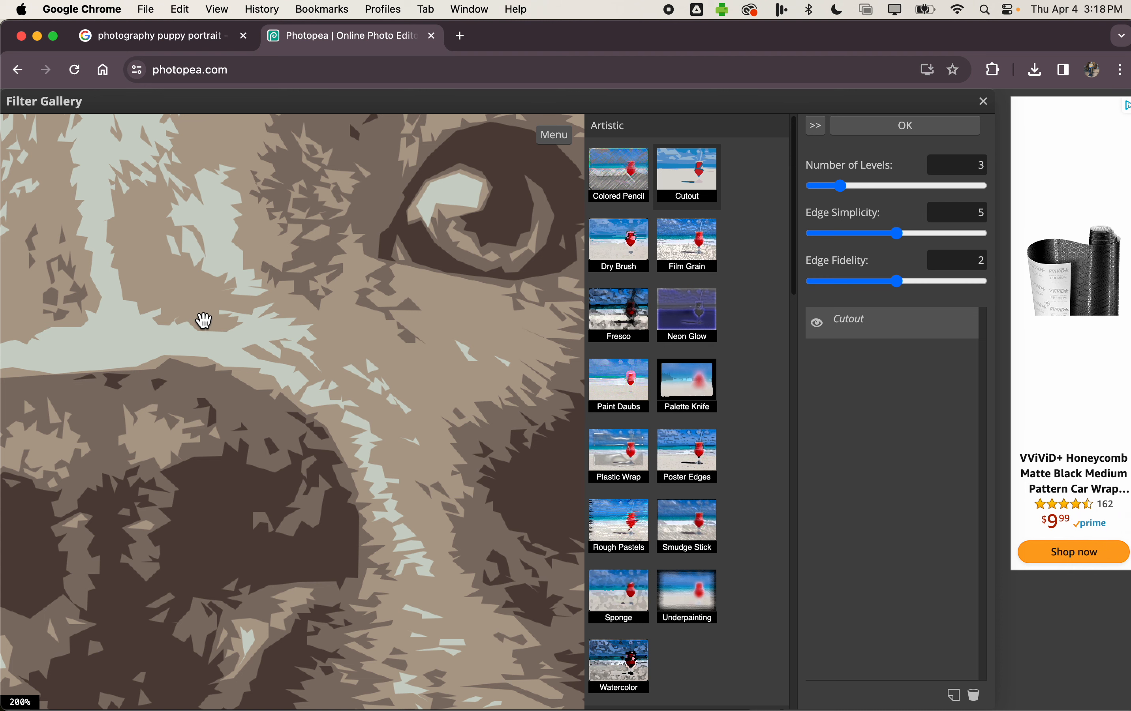
scroll(209, 412, down, 4)
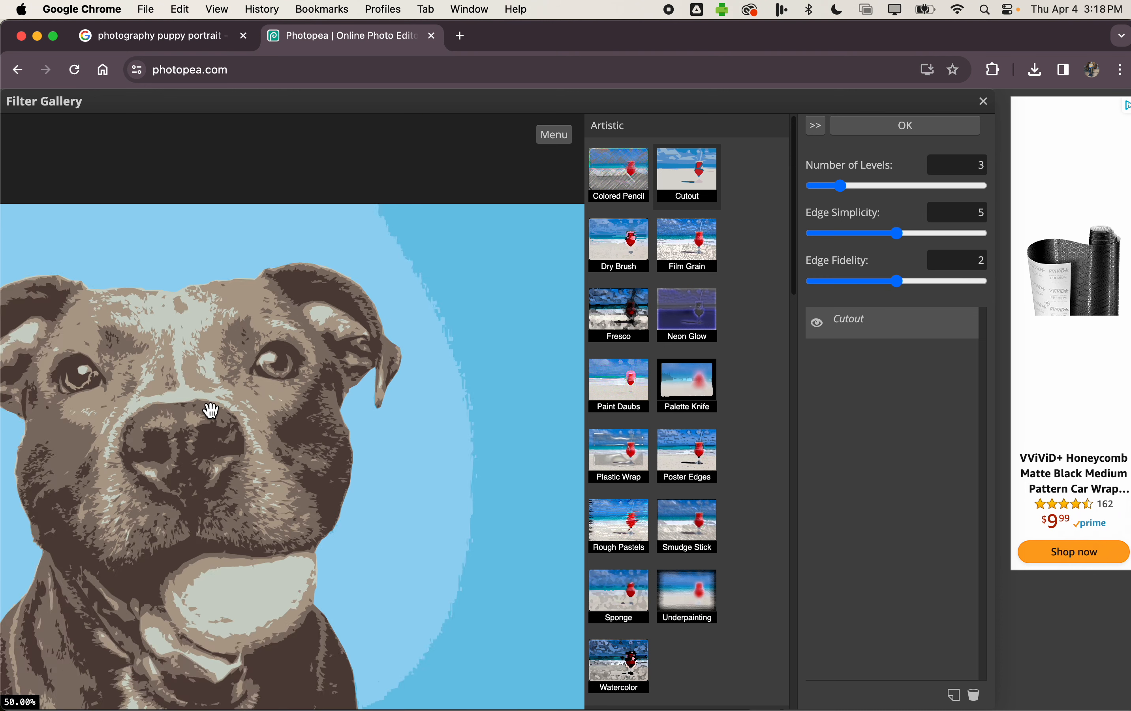
scroll(209, 412, down, 1)
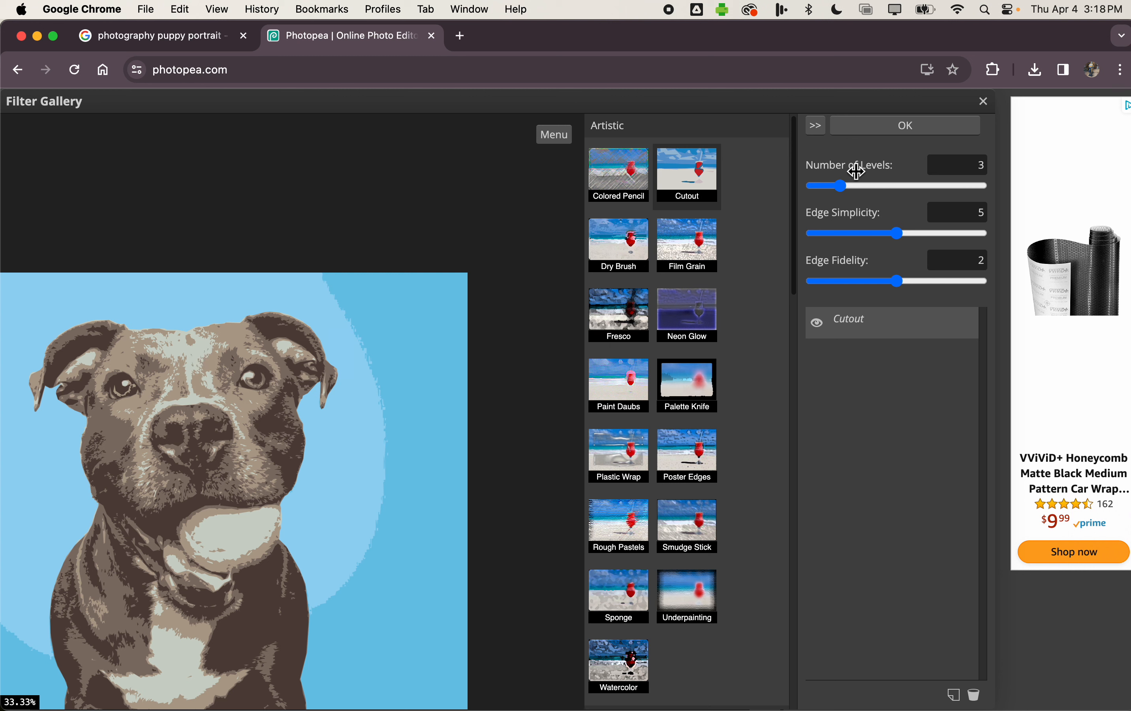
click(884, 128)
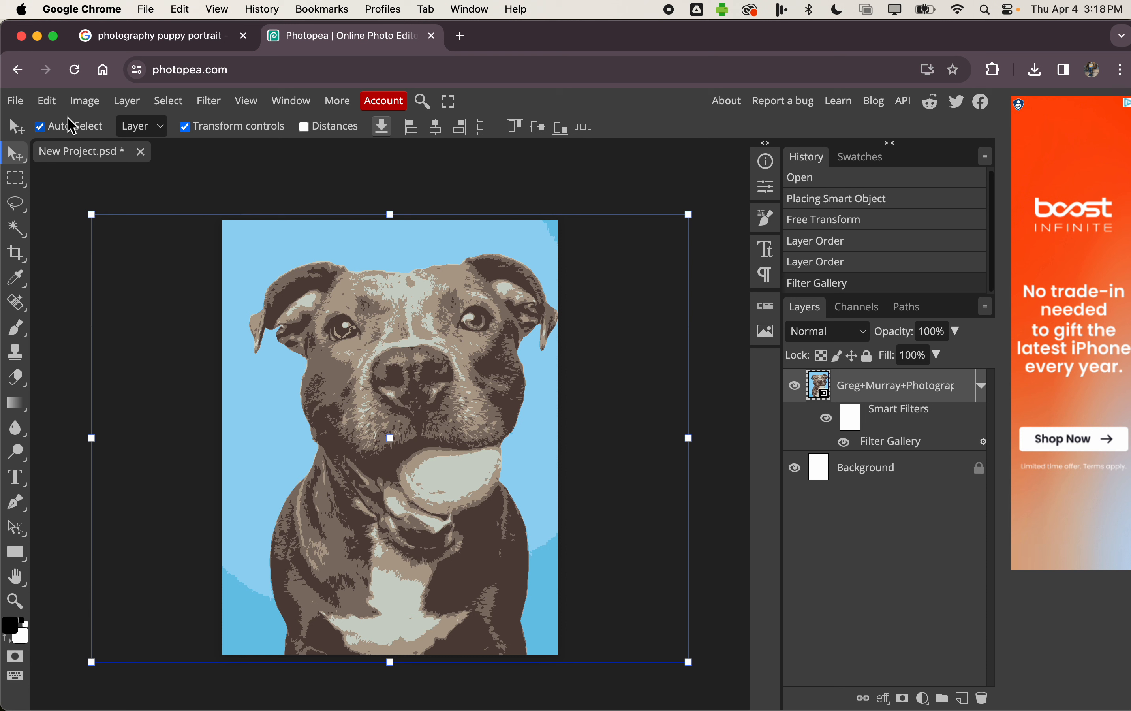
Export the filtered dog portrait as a JPG named New Project, 2550 by 3300 px at 70% quality.
right_click(17, 113)
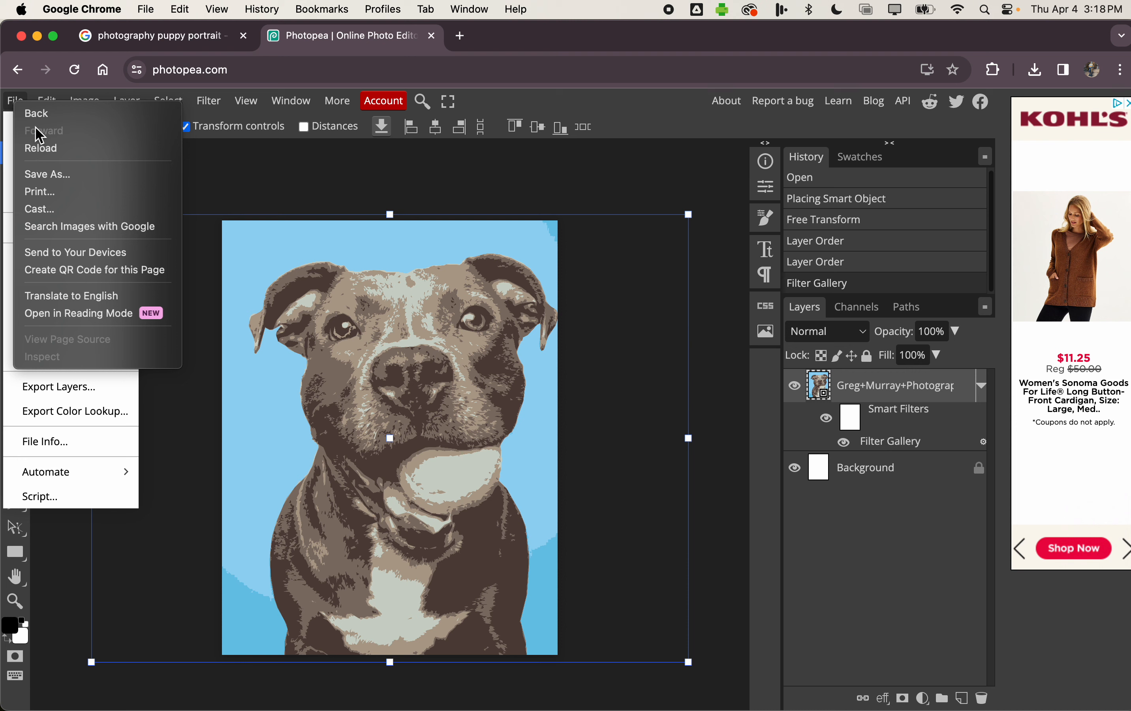
click(205, 203)
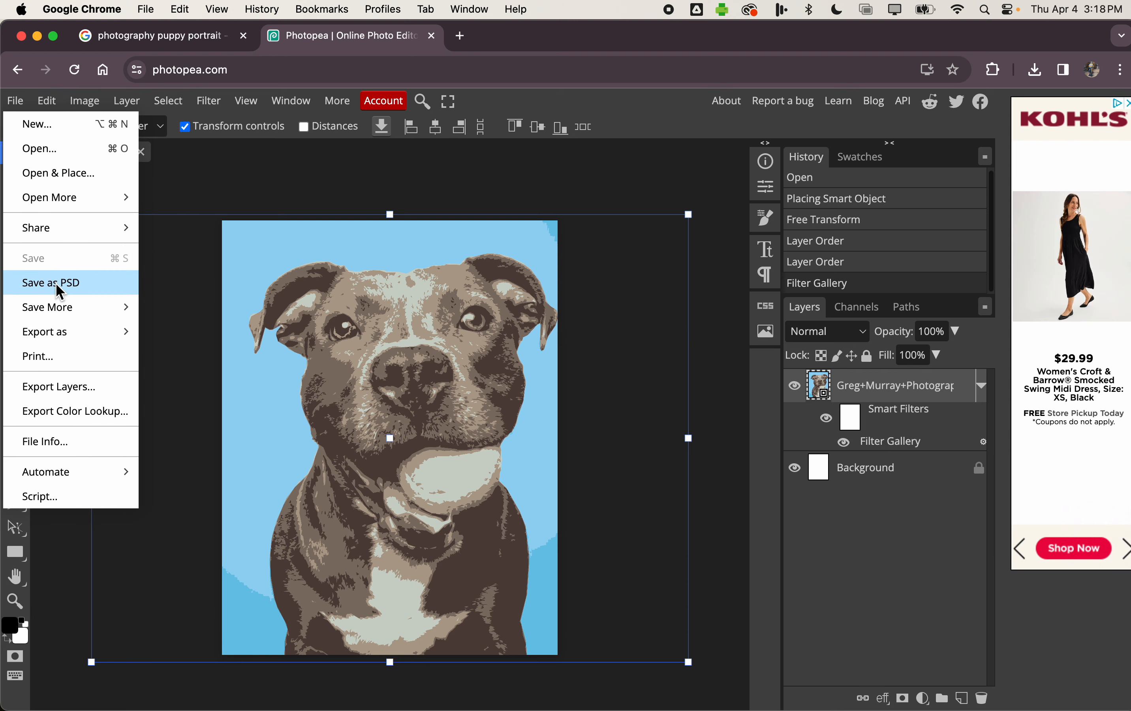
mouse_move(57, 336)
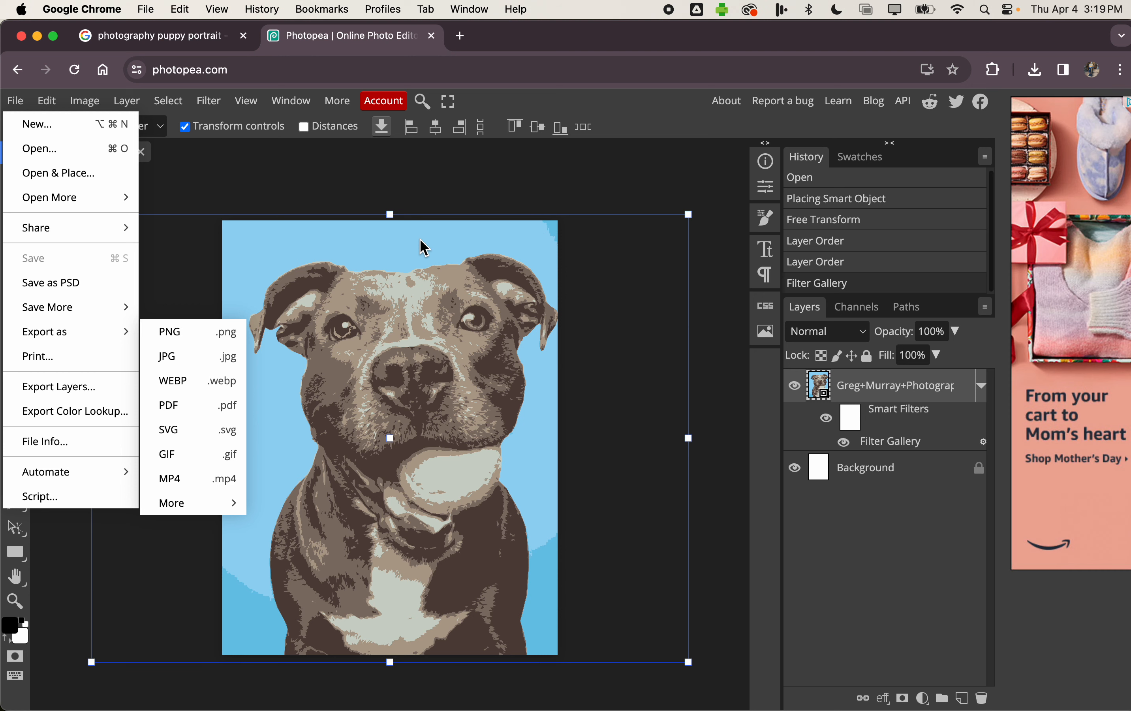
click(193, 359)
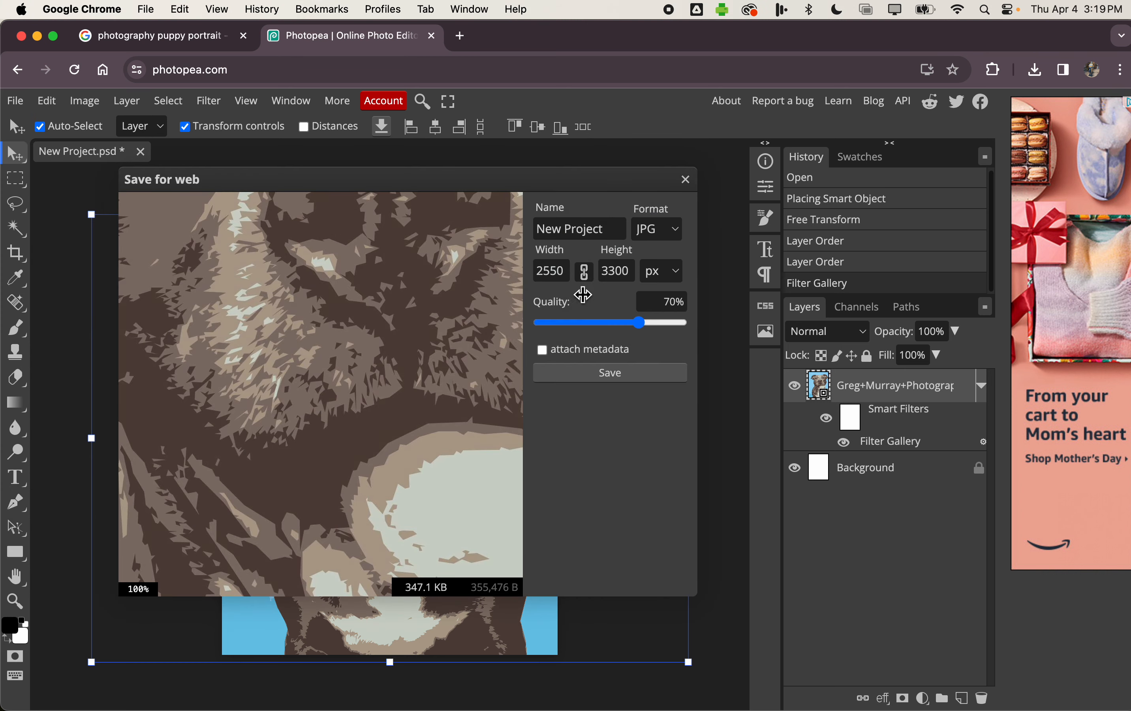
click(621, 376)
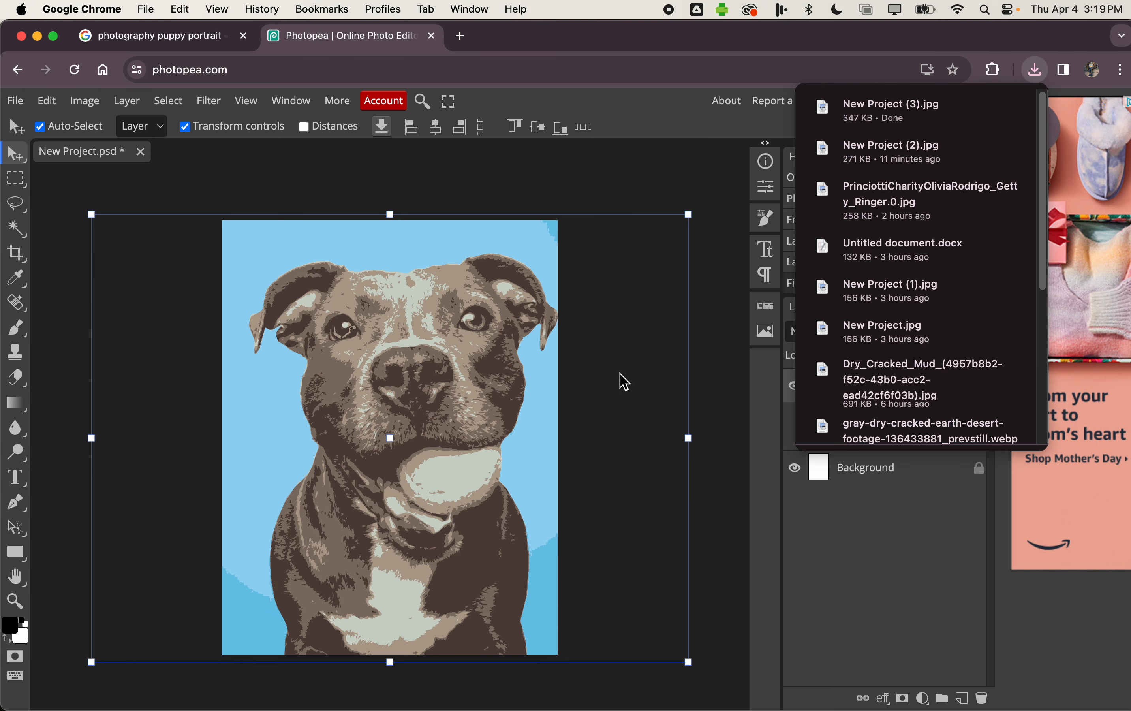
Open the downloaded New Project (3).jpg in Preview, print one portrait copy on US Letter paper, and close the image window.
click(890, 122)
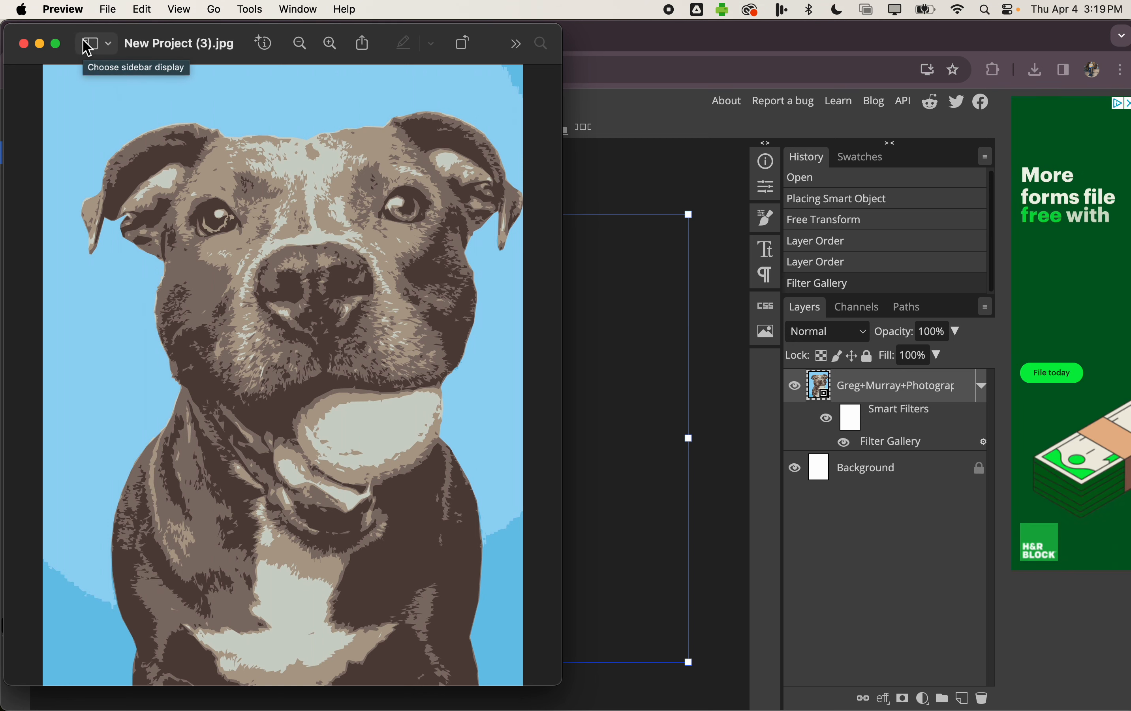
key(super+p)
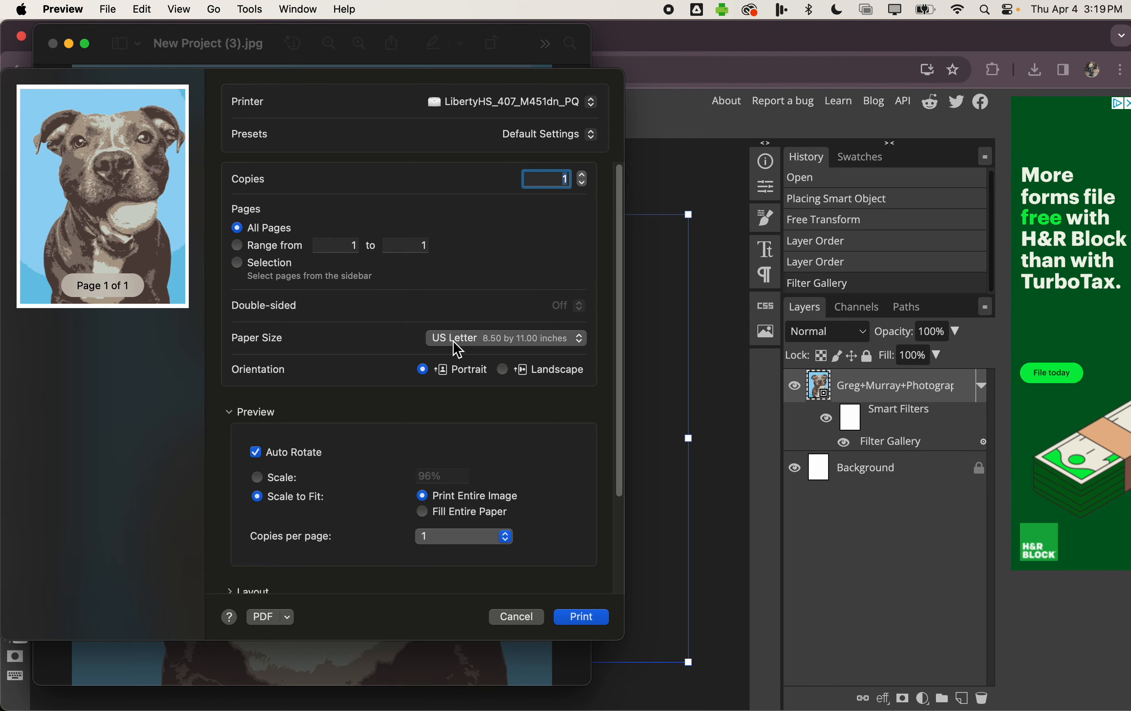
click(582, 617)
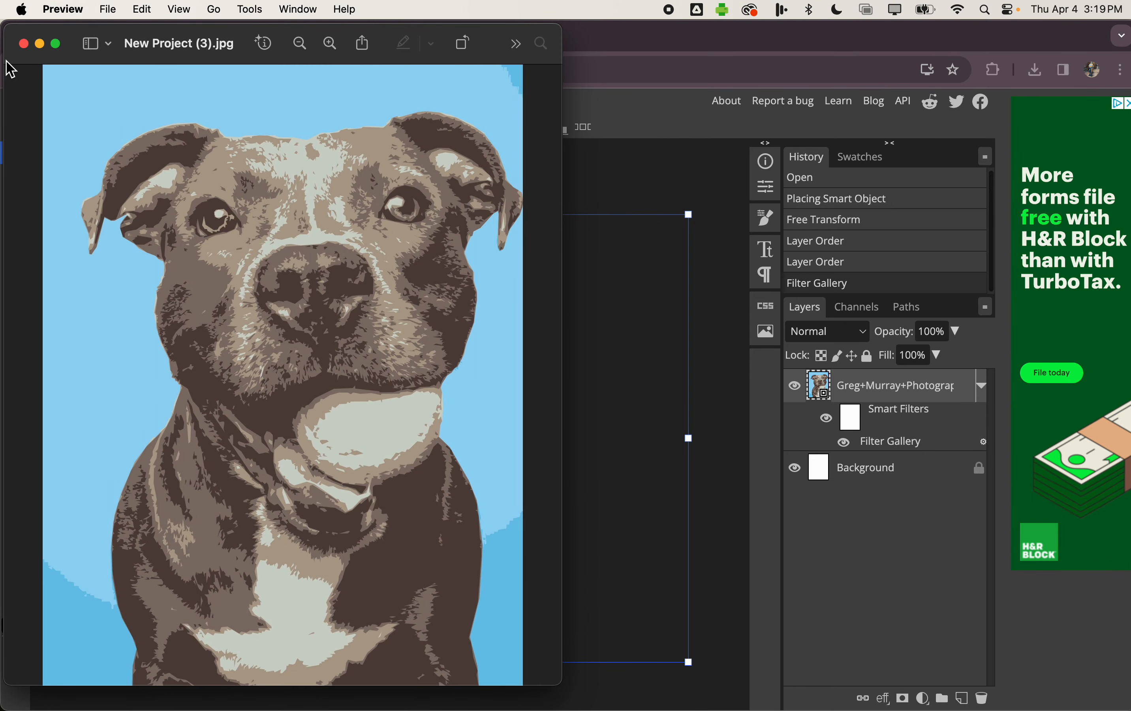
click(22, 44)
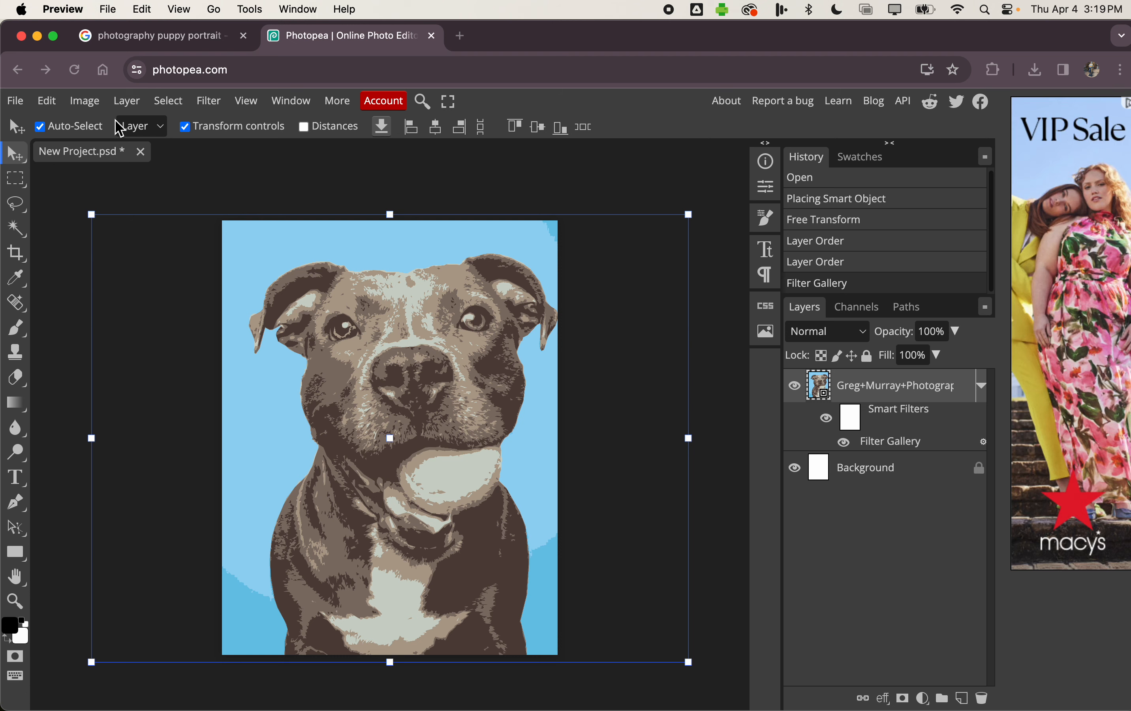
click(207, 109)
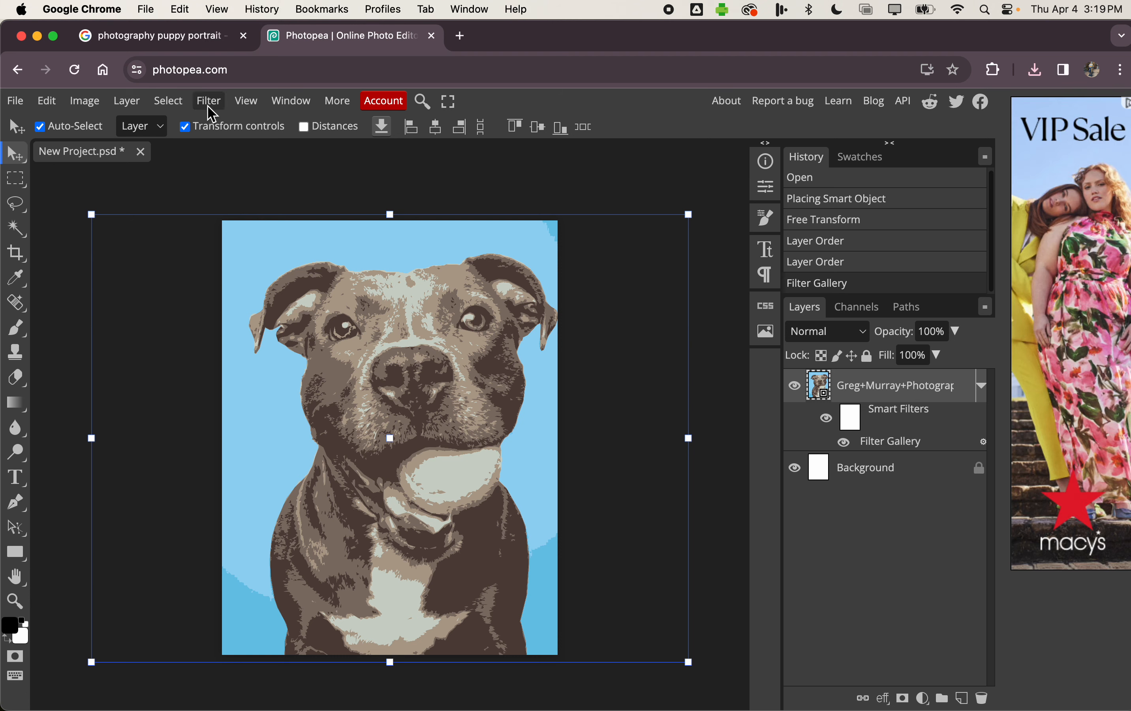